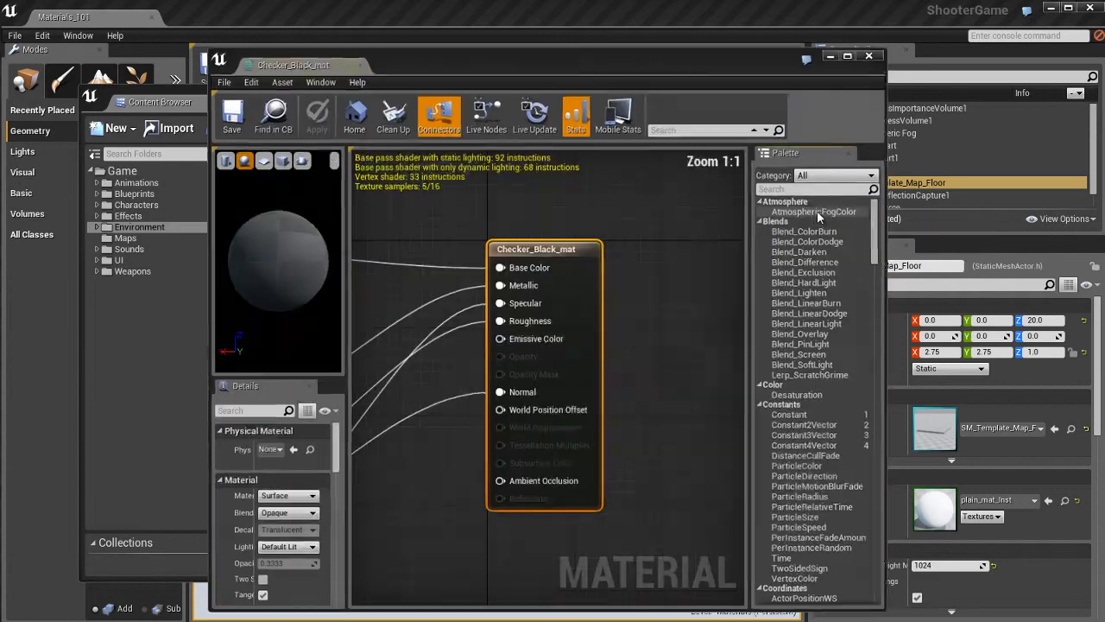
Dock the Checker_Black_mat material editor window as a tab beside the Materials_101 level tab.
{"action": "left_click", "coordinate": [189, 249]}
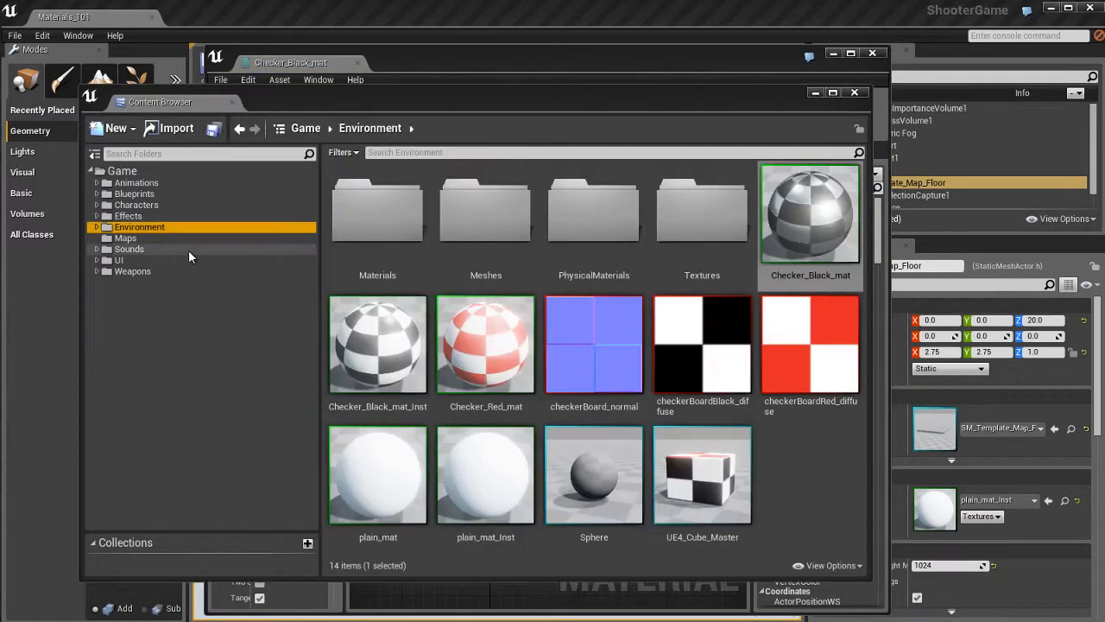
{"action": "left_click", "coordinate": [812, 95]}
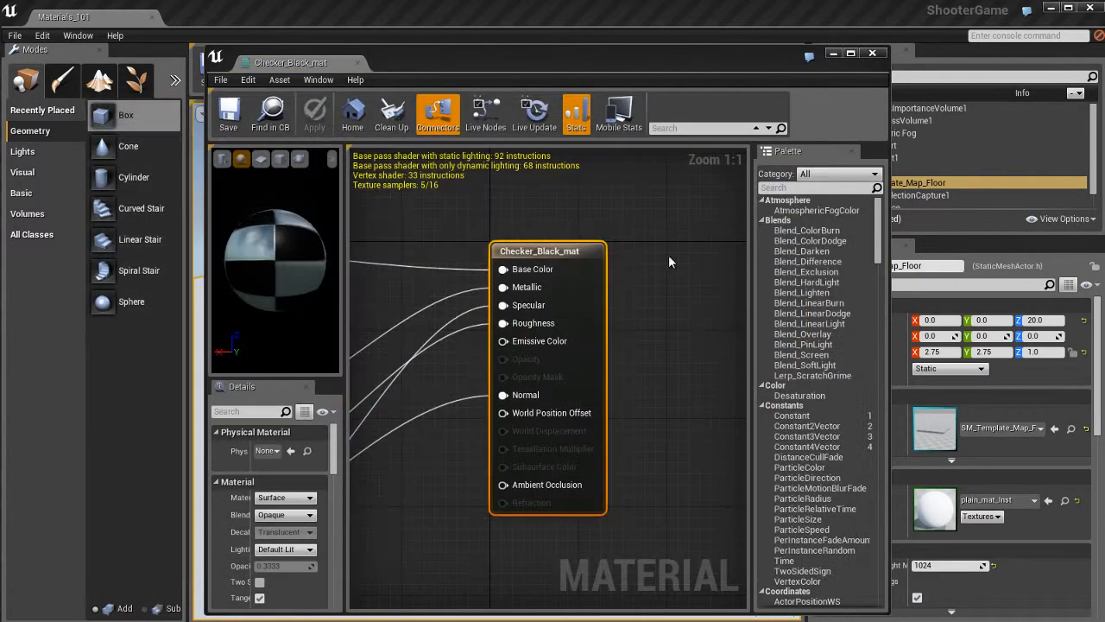
{"action": "left_click_drag", "start_coordinate": [314, 69], "coordinate": [229, 21]}
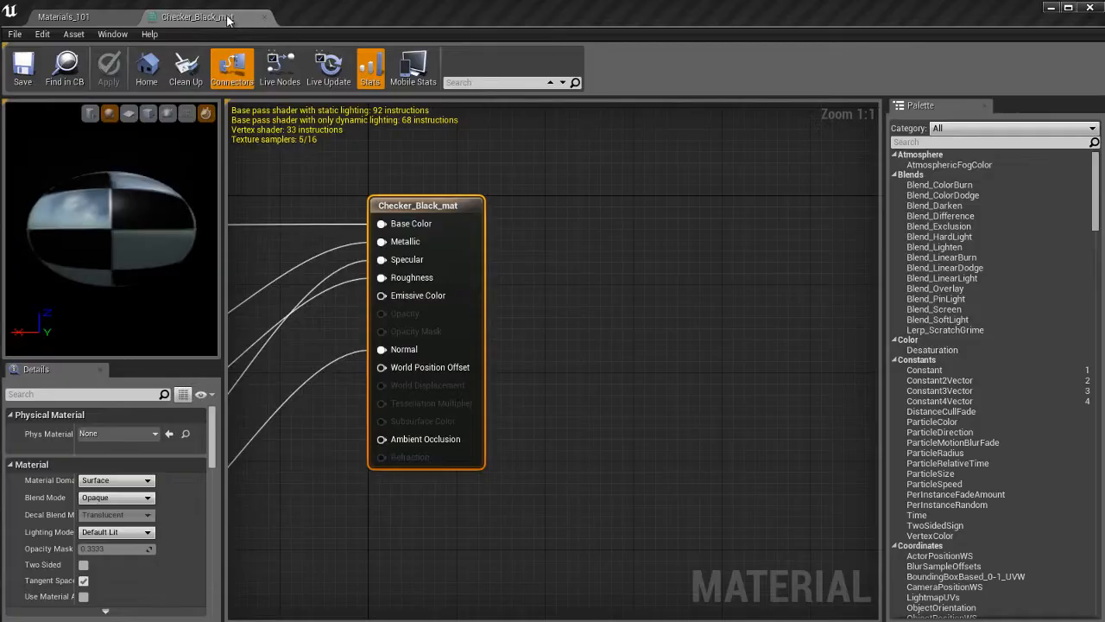
Switch between the level and material tabs, then pan and zoom around the material graph.
{"action": "left_click", "coordinate": [128, 19]}
{"action": "left_click", "coordinate": [199, 17]}
{"action": "left_click", "coordinate": [78, 17]}
{"action": "left_click", "coordinate": [211, 17]}
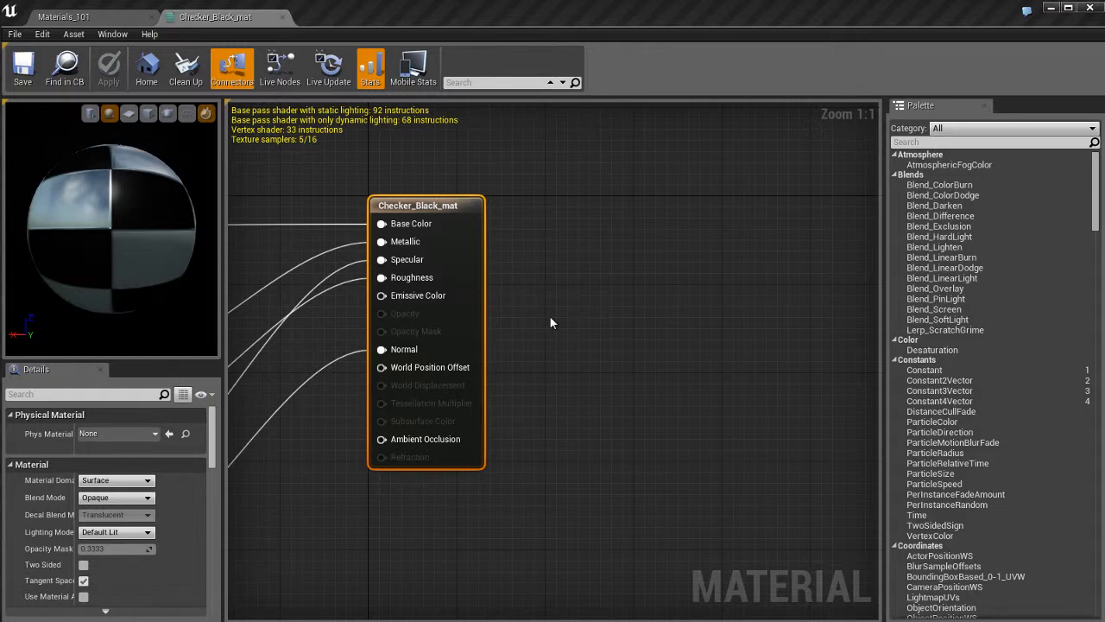
{"action": "right_click_drag", "start_coordinate": [551, 323], "coordinate": [809, 284]}
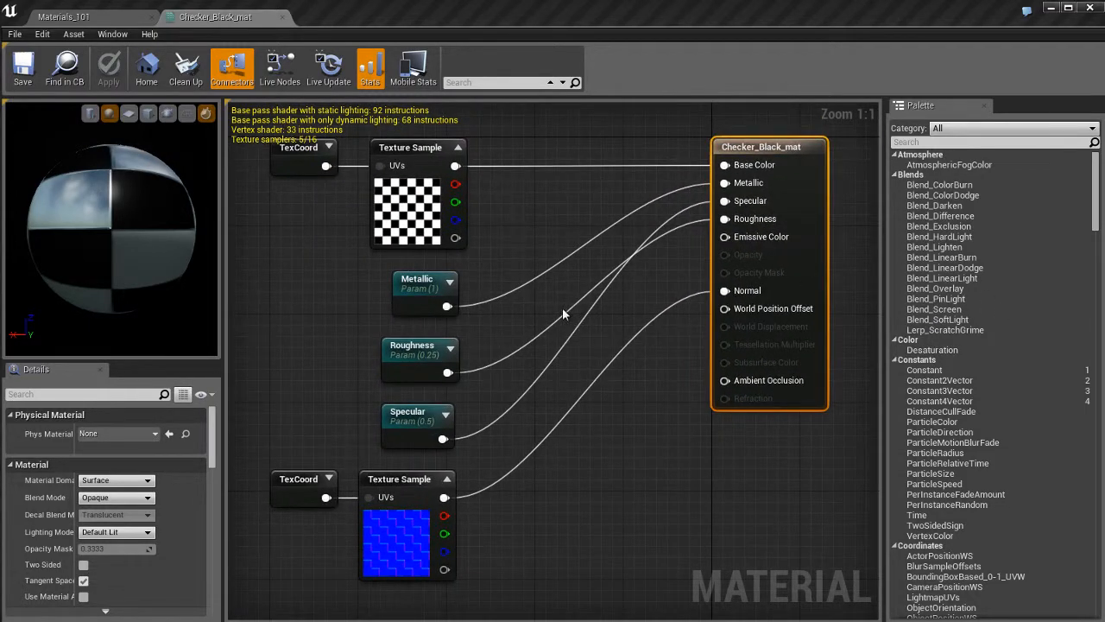
{"action": "scroll", "coordinate": [562, 308], "scroll_direction": "down", "scroll_amount": 6}
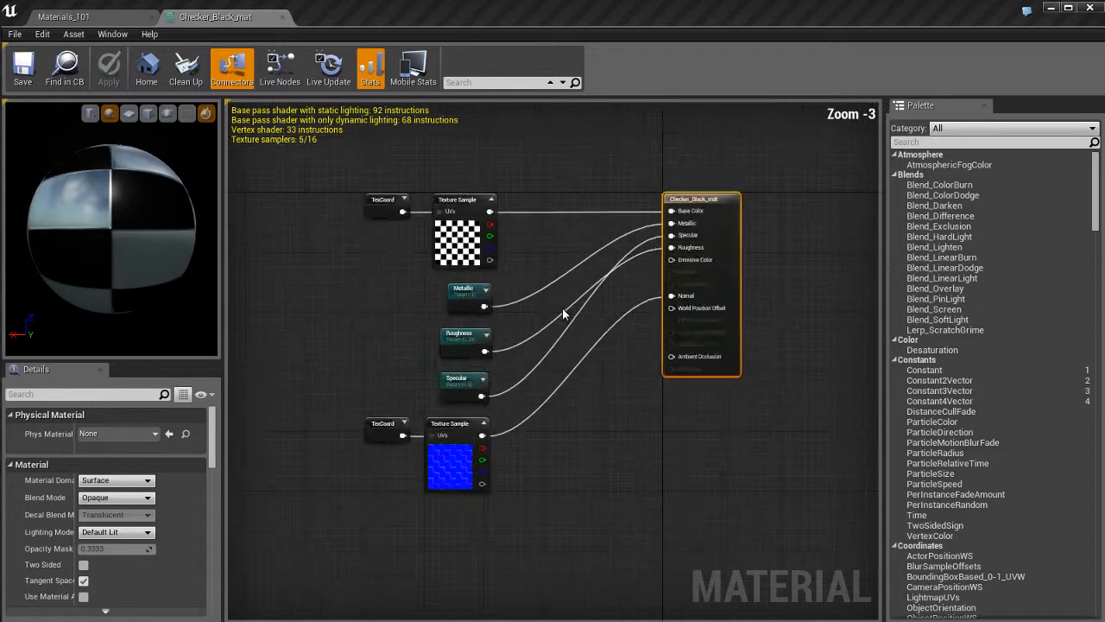
{"action": "scroll", "coordinate": [562, 307], "scroll_direction": "up", "scroll_amount": 6}
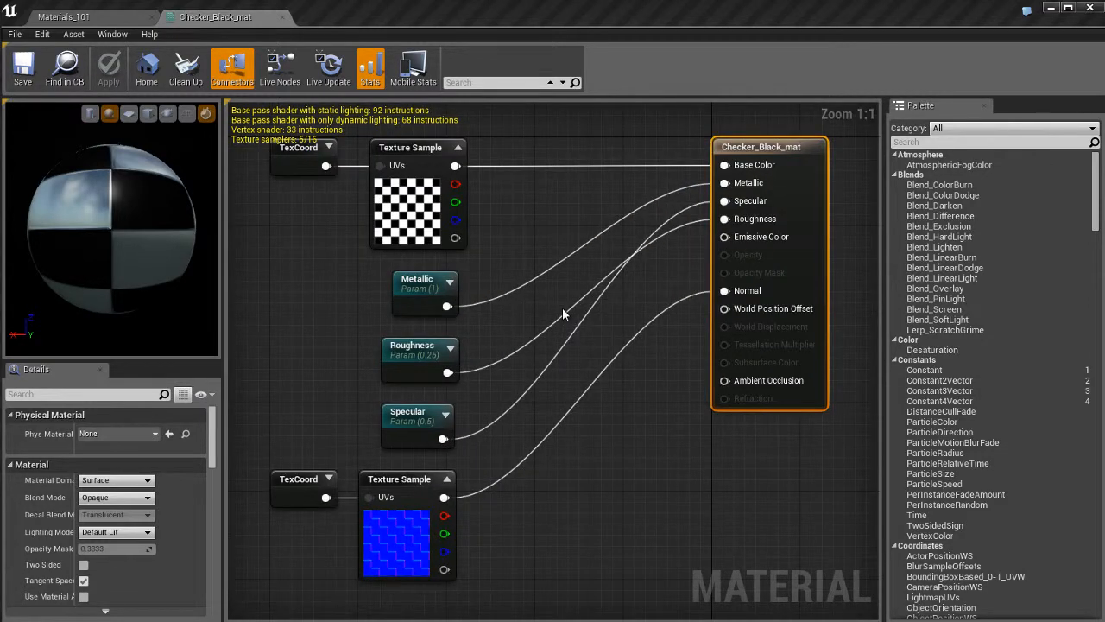
{"action": "left_click", "coordinate": [540, 214]}
{"action": "right_click_drag", "start_coordinate": [532, 210], "coordinate": [523, 227]}
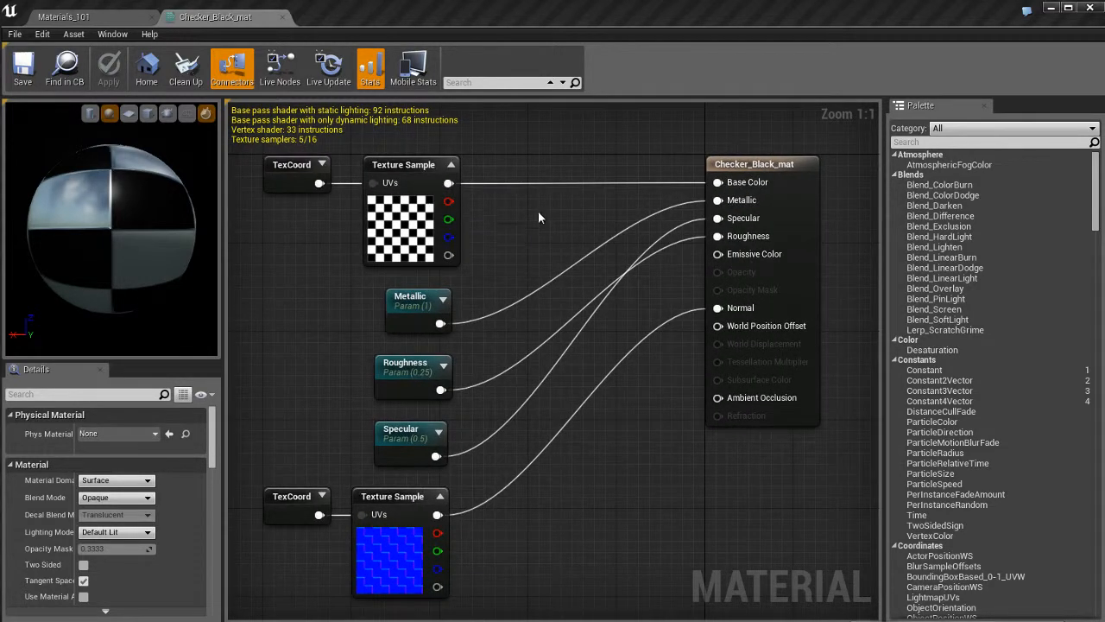
Nudge the checker Texture Sample node and practise selecting nodes singly, in groups and with a selection box.
{"action": "mouse_move", "coordinate": [422, 176]}
{"action": "left_mouse_down"}
{"action": "mouse_move", "coordinate": [517, 162]}
{"action": "mouse_move", "coordinate": [456, 184]}
{"action": "mouse_move", "coordinate": [432, 160]}
{"action": "mouse_move", "coordinate": [446, 191]}
{"action": "mouse_move", "coordinate": [438, 172]}
{"action": "left_mouse_up"}
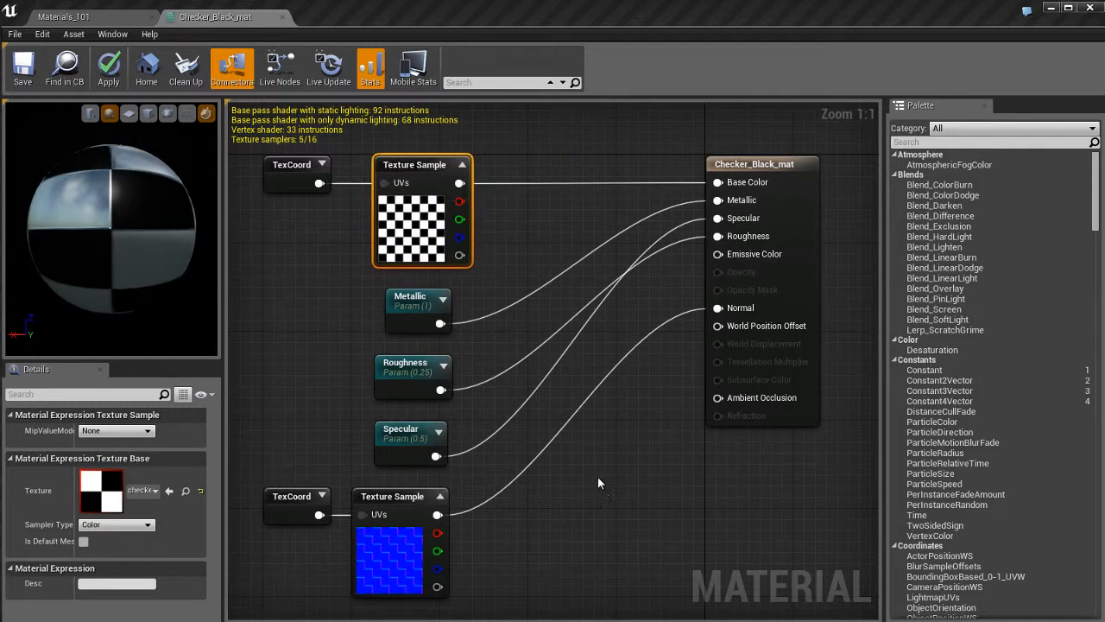
{"action": "left_click_drag", "start_coordinate": [553, 217], "coordinate": [363, 471]}
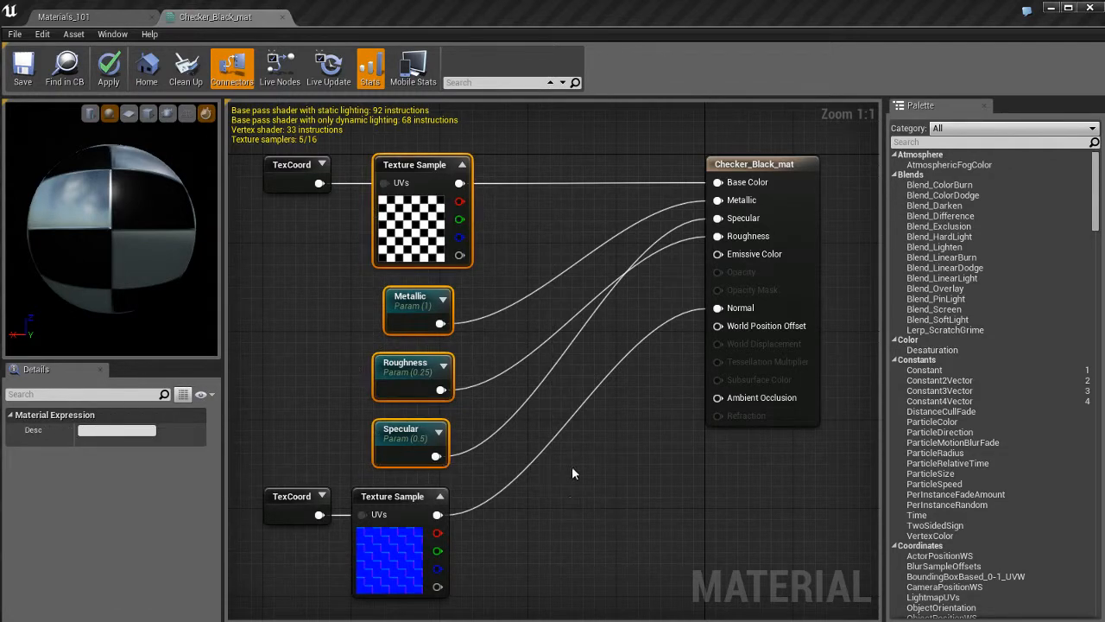
{"action": "mouse_move", "coordinate": [423, 293]}
{"action": "left_mouse_down"}
{"action": "mouse_move", "coordinate": [489, 281]}
{"action": "mouse_move", "coordinate": [395, 292]}
{"action": "mouse_move", "coordinate": [422, 292]}
{"action": "left_mouse_up"}
{"action": "left_click", "coordinate": [638, 453]}
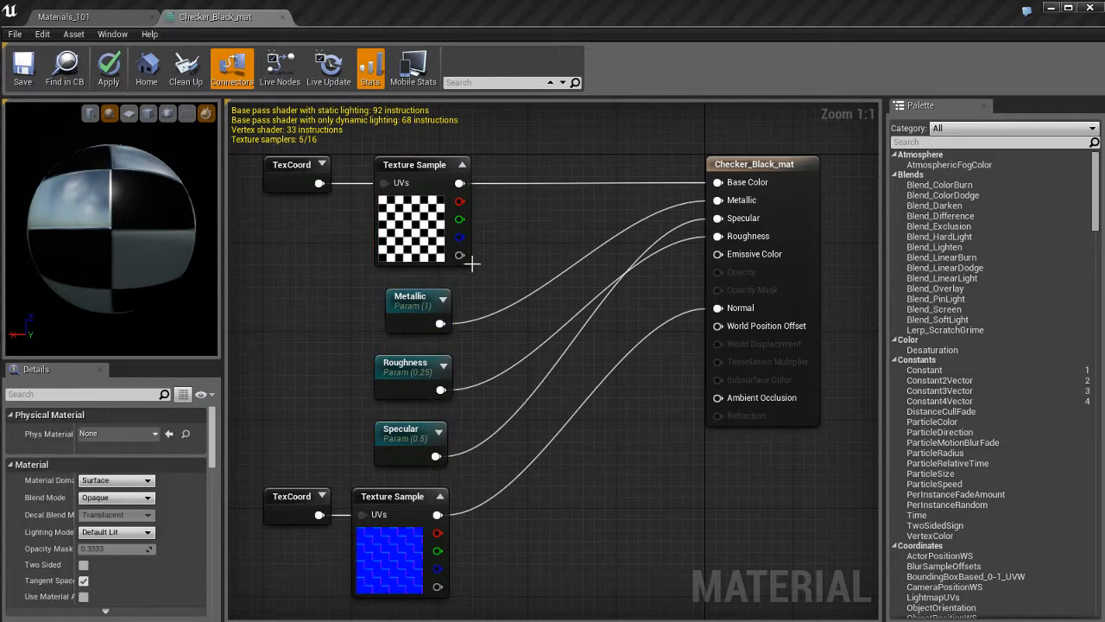
{"action": "left_click", "coordinate": [439, 217]}
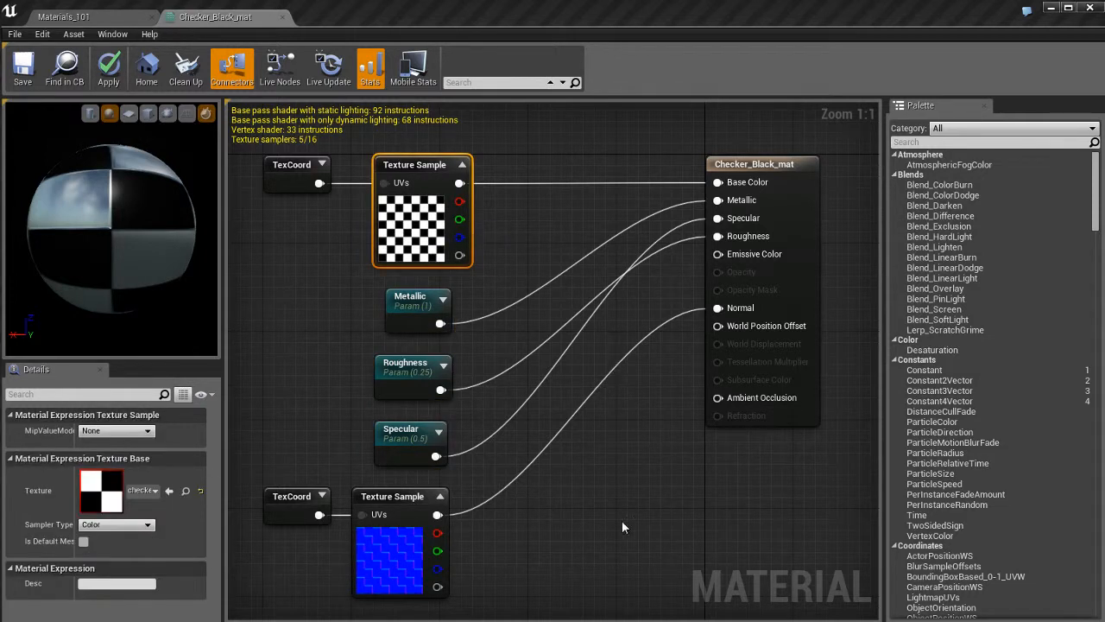
{"action": "left_click", "coordinate": [418, 364], "text": "ctrl"}
{"action": "left_click", "coordinate": [401, 512], "text": "ctrl"}
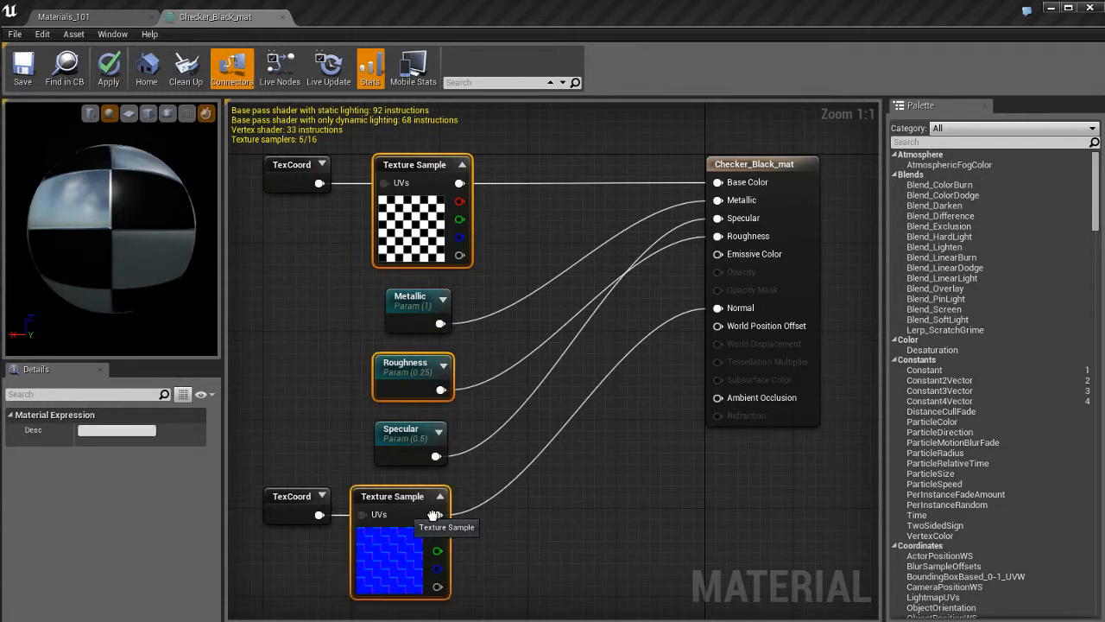
{"action": "left_click", "coordinate": [601, 500]}
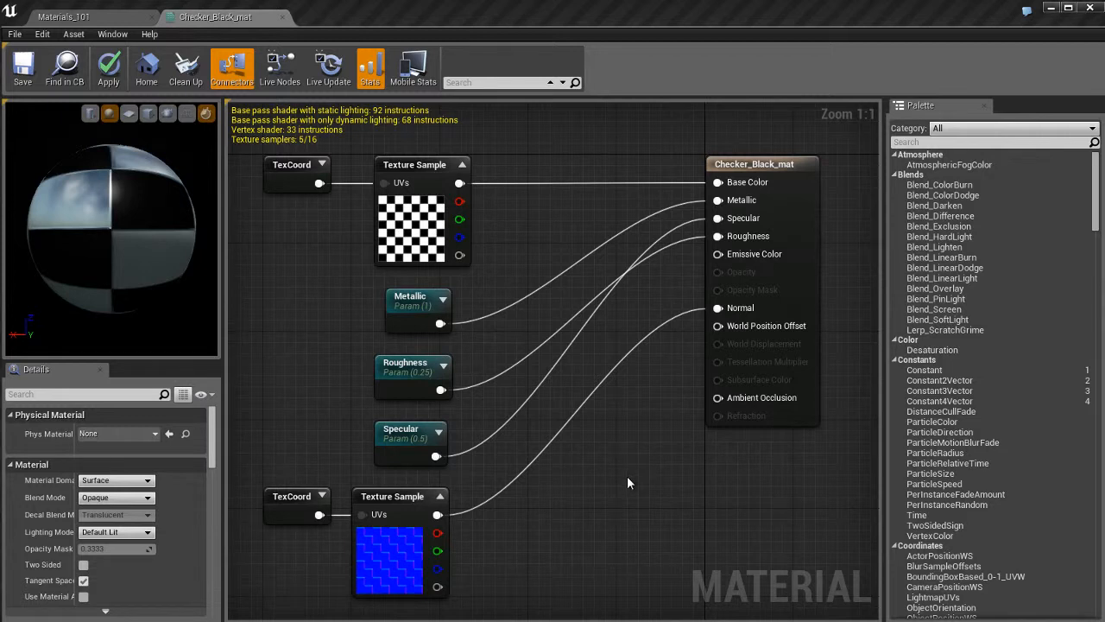
Add a Constant node with value 0 and connect it to Emissive Color.
{"action": "left_click", "coordinate": [531, 479]}
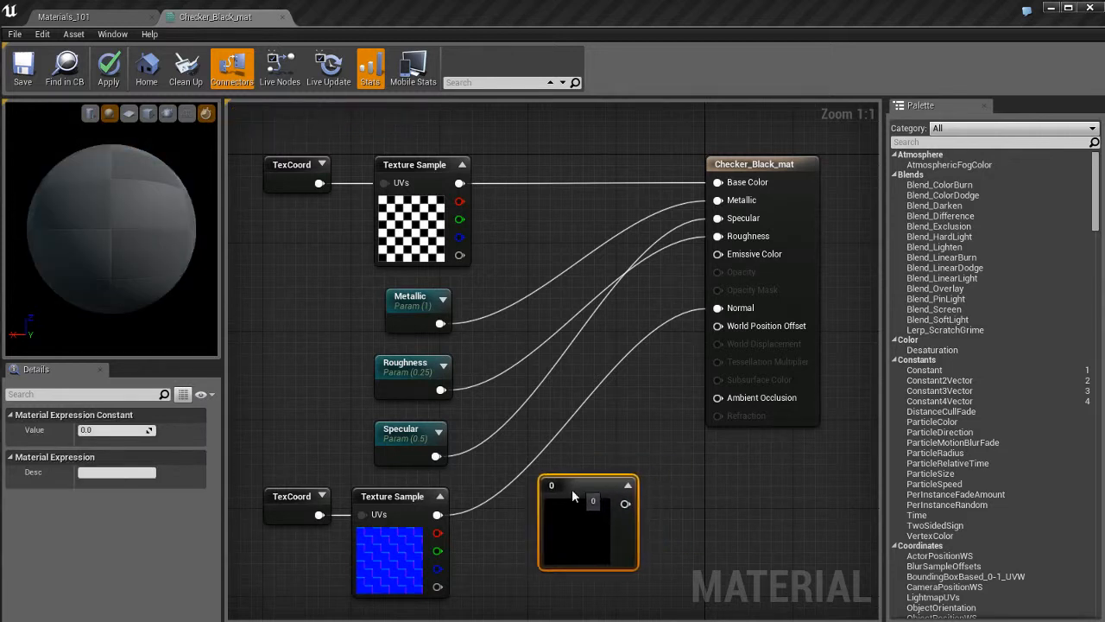
{"action": "left_click_drag", "start_coordinate": [610, 503], "coordinate": [741, 257]}
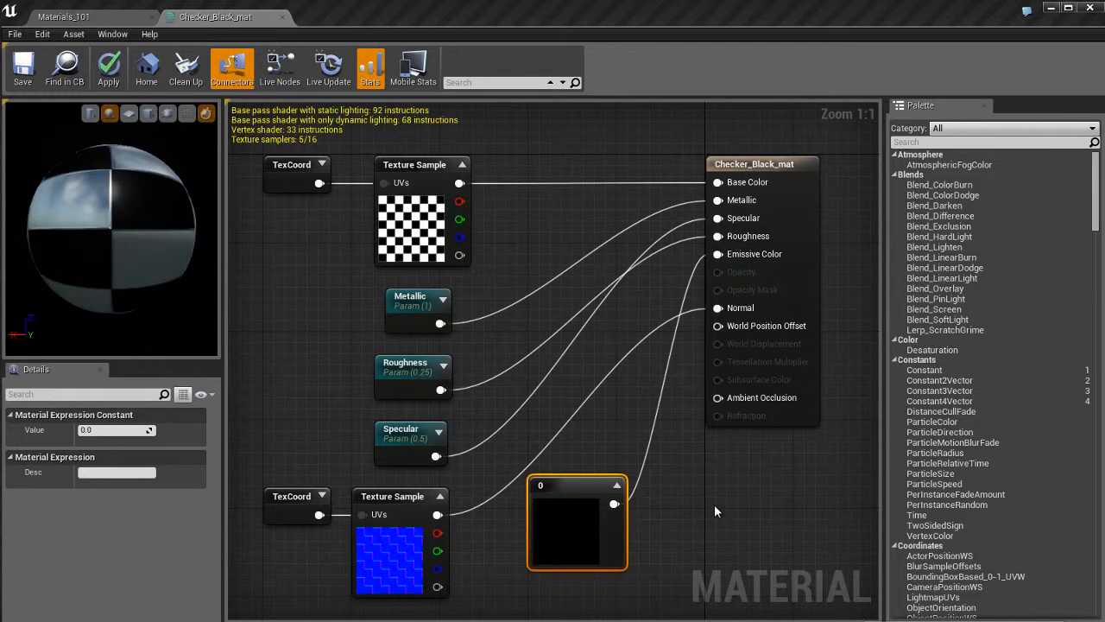
Break the Constant node's link to Emissive Color and delete the node.
{"action": "left_click_drag", "start_coordinate": [616, 514], "coordinate": [581, 498]}
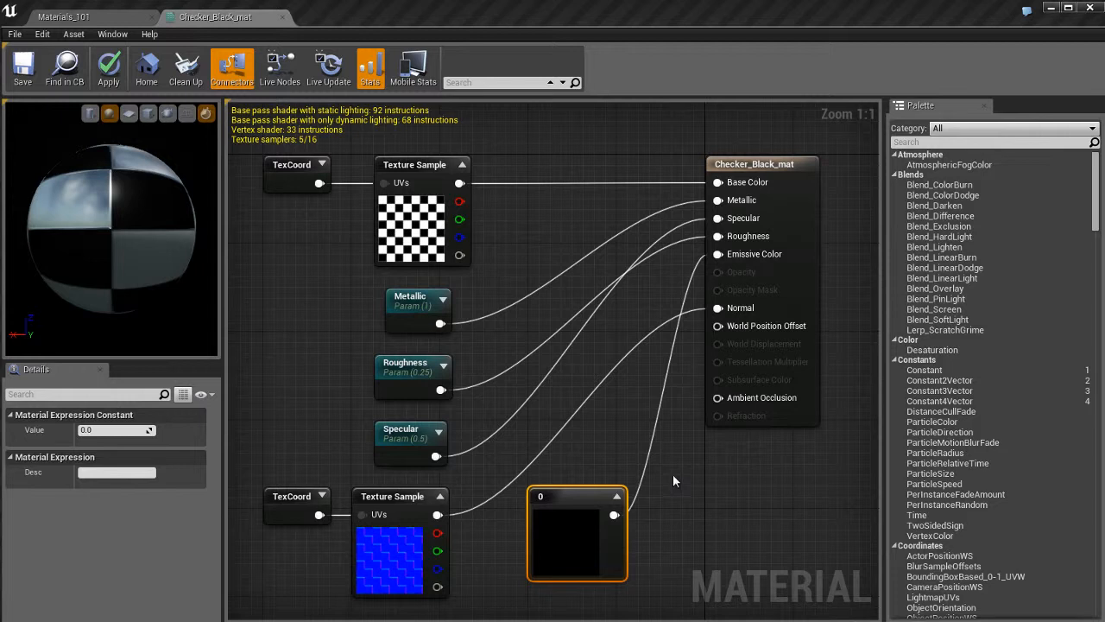
{"action": "left_click", "coordinate": [612, 516], "text": "alt"}
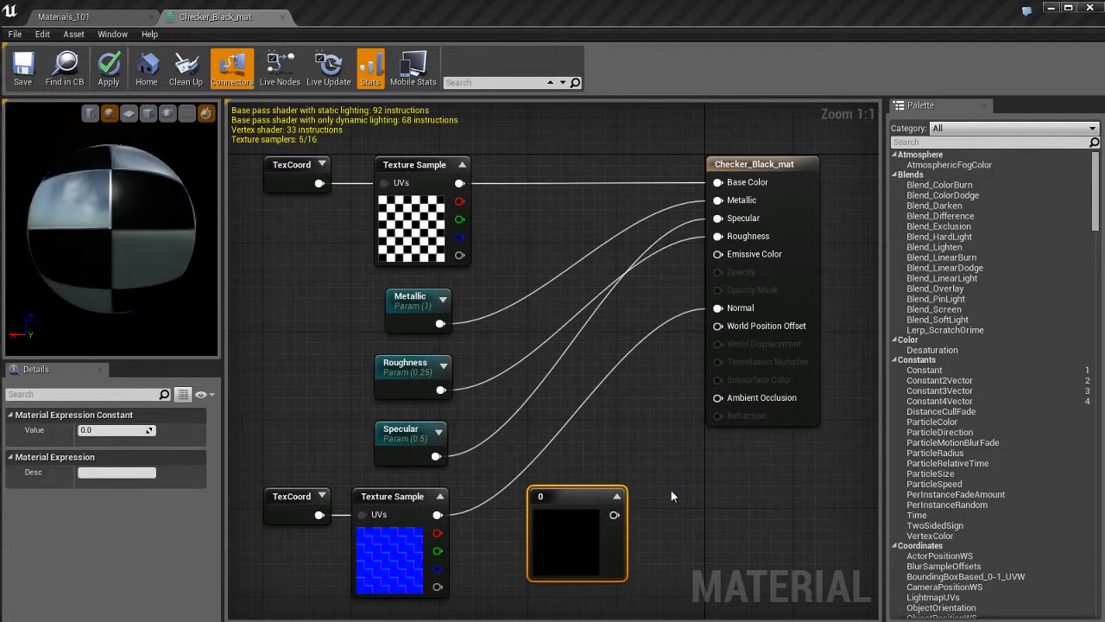
{"action": "left_click_drag", "start_coordinate": [572, 500], "coordinate": [594, 485]}
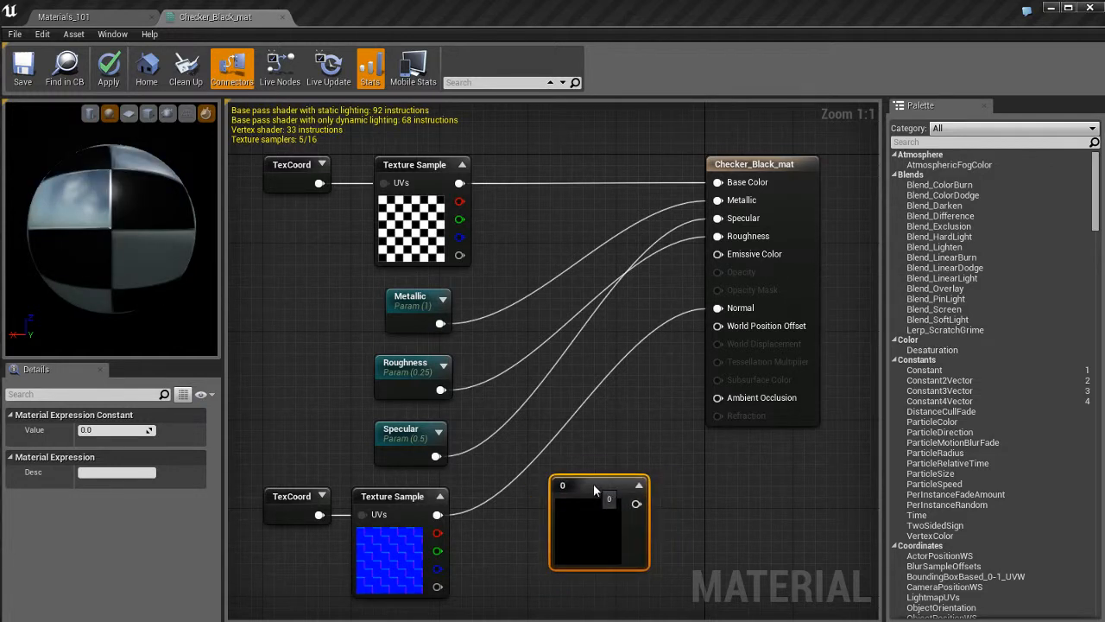
{"action": "key", "text": "Delete"}
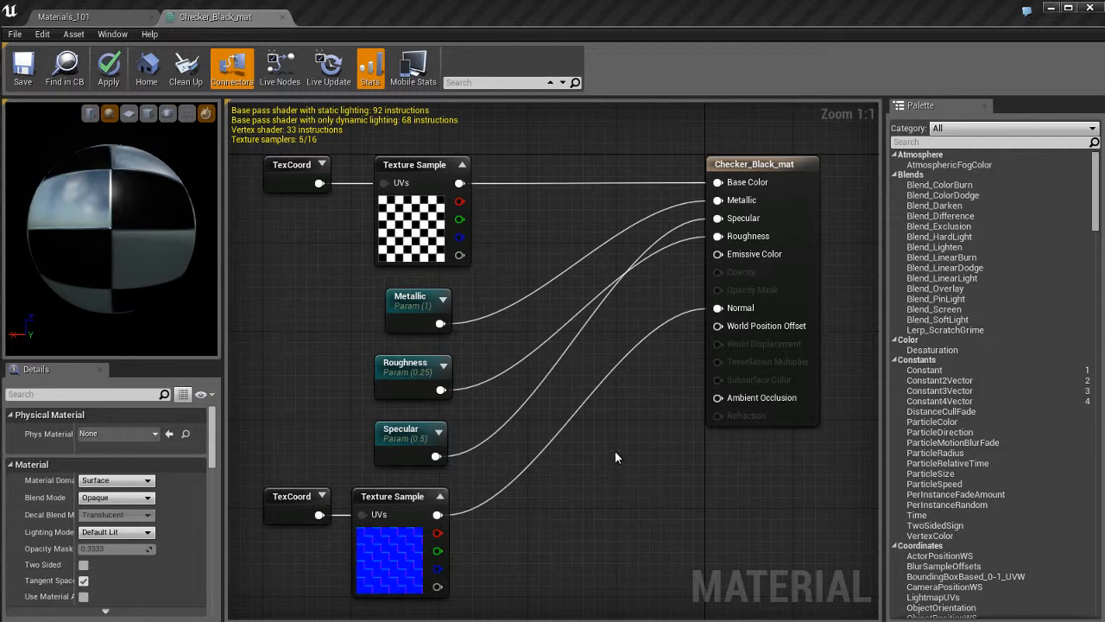
Save the Checker_Black_mat material.
{"action": "left_click", "coordinate": [329, 67]}
{"action": "left_click", "coordinate": [25, 74]}
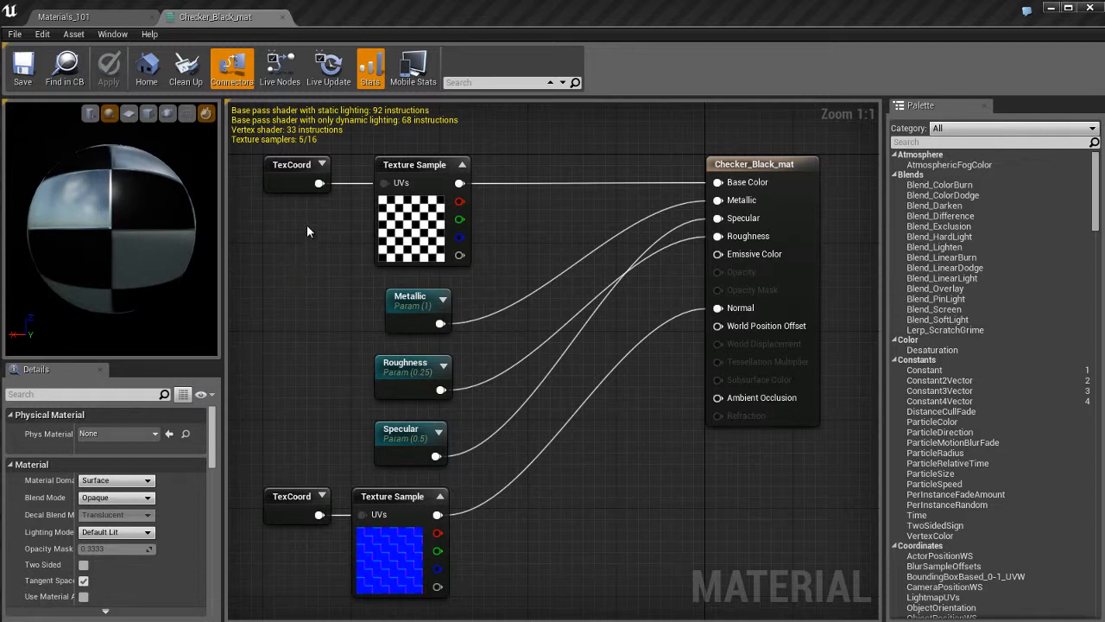
Locate the material in the Content Browser, then close the browser.
{"action": "left_click", "coordinate": [68, 71]}
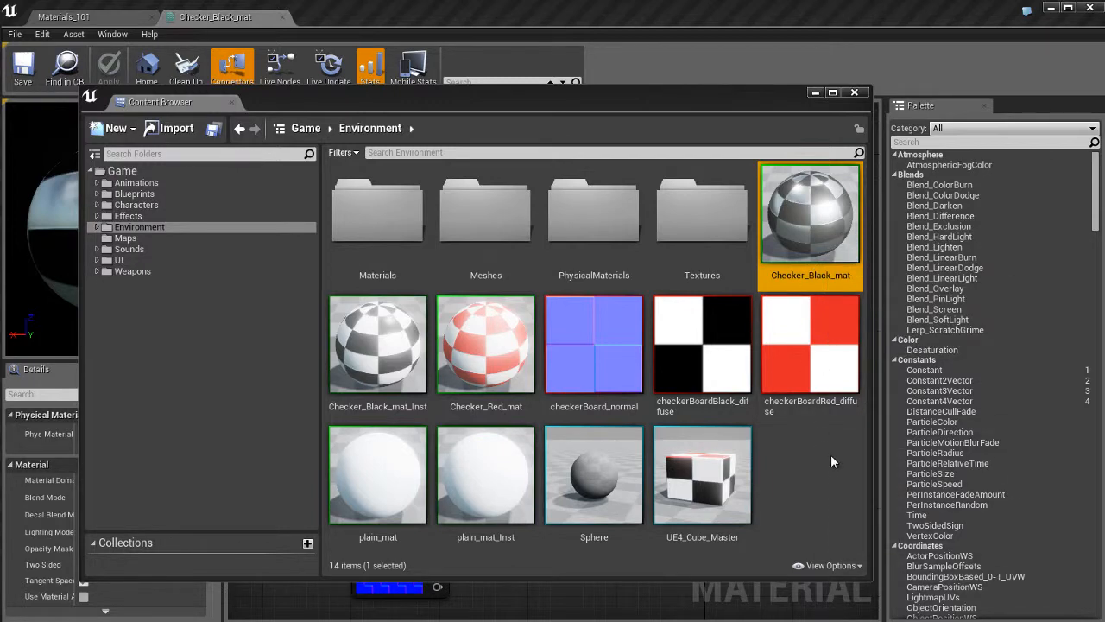
{"action": "left_click", "coordinate": [857, 94]}
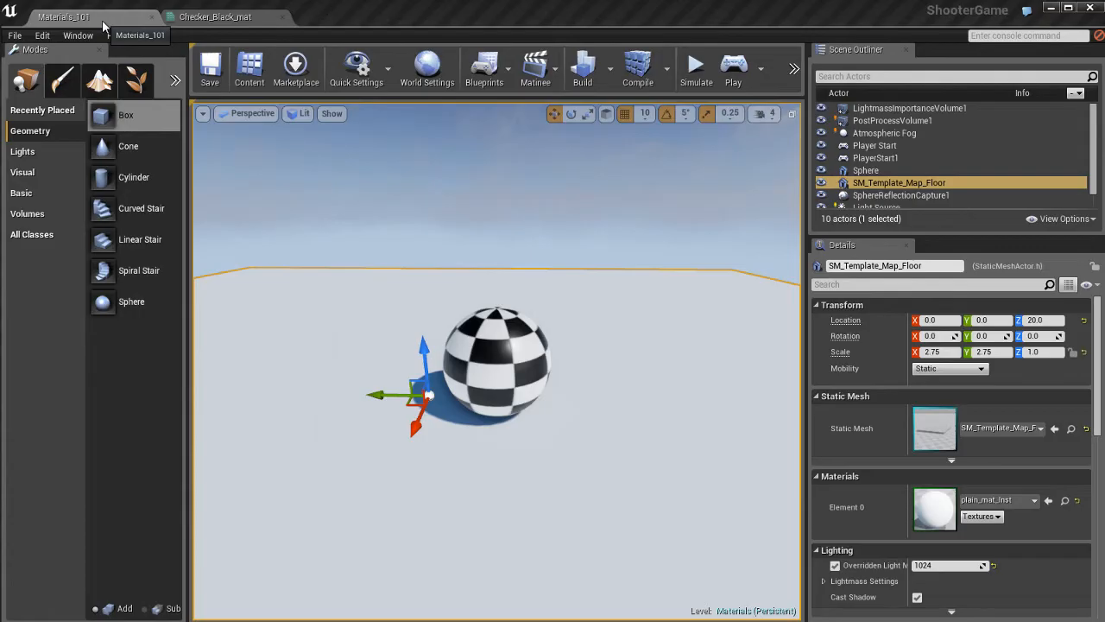
Inspect the checker sphere in the level viewport and return to the material editor.
{"action": "left_click", "coordinate": [103, 18]}
{"action": "left_click", "coordinate": [496, 252]}
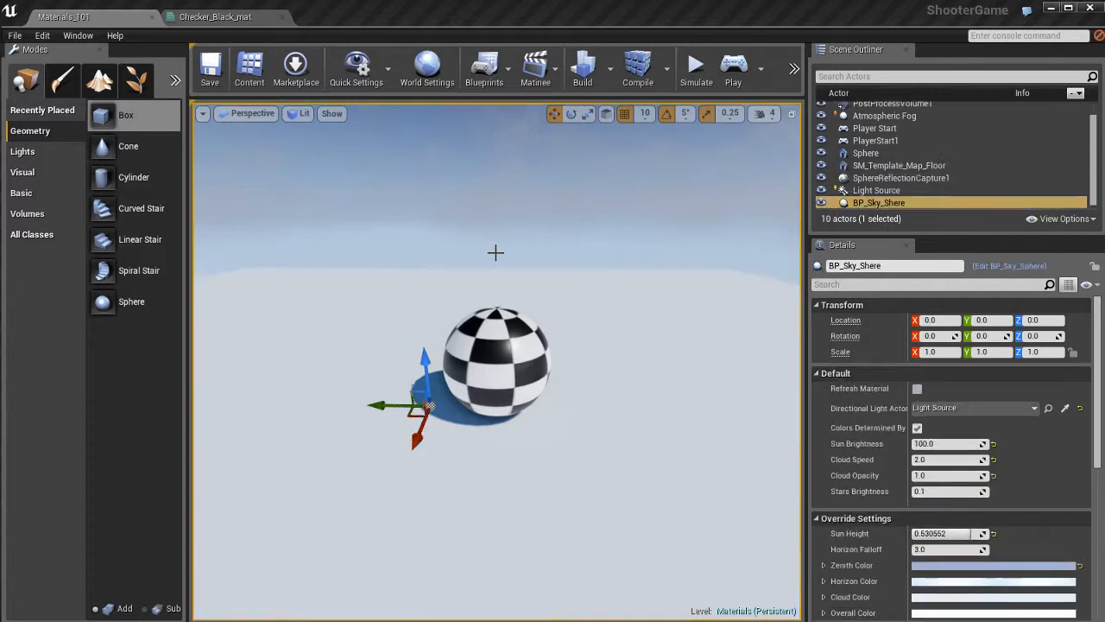
{"action": "key", "text": "Escape"}
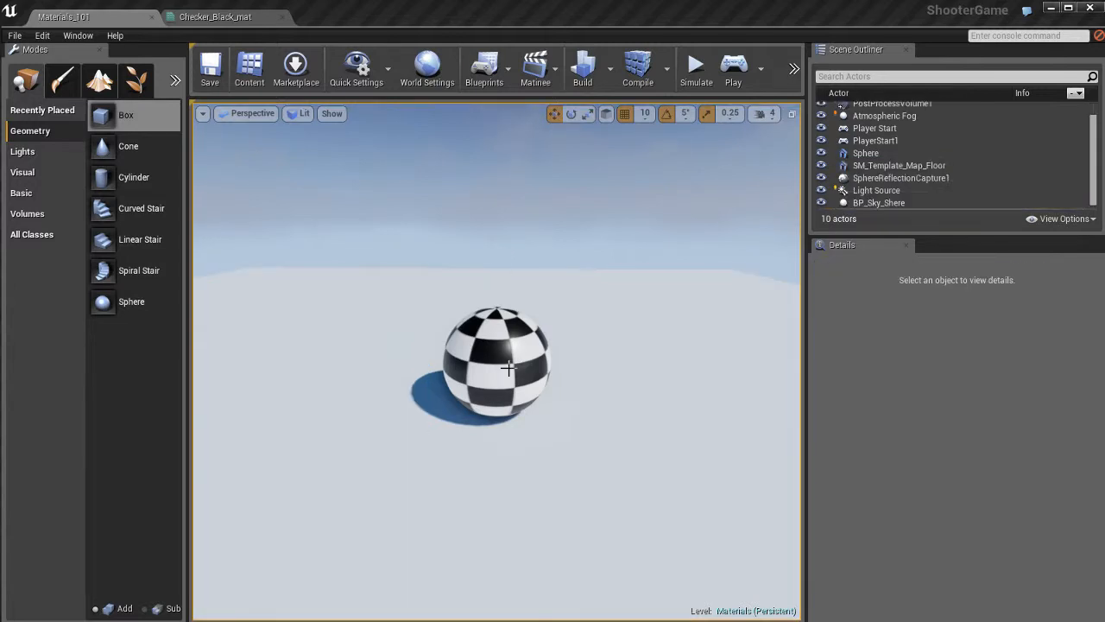
{"action": "left_click", "coordinate": [219, 18]}
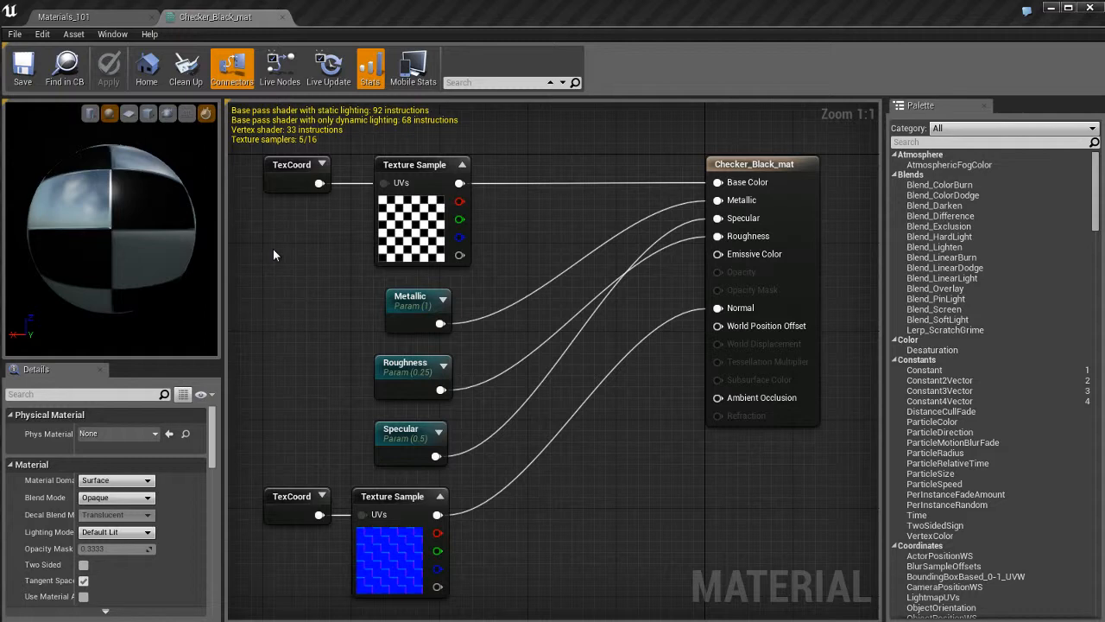
Add a Constant3Vector colour of 0.91, 0.191, 0.191 and connect it to Base Color.
{"action": "left_click", "coordinate": [294, 264]}
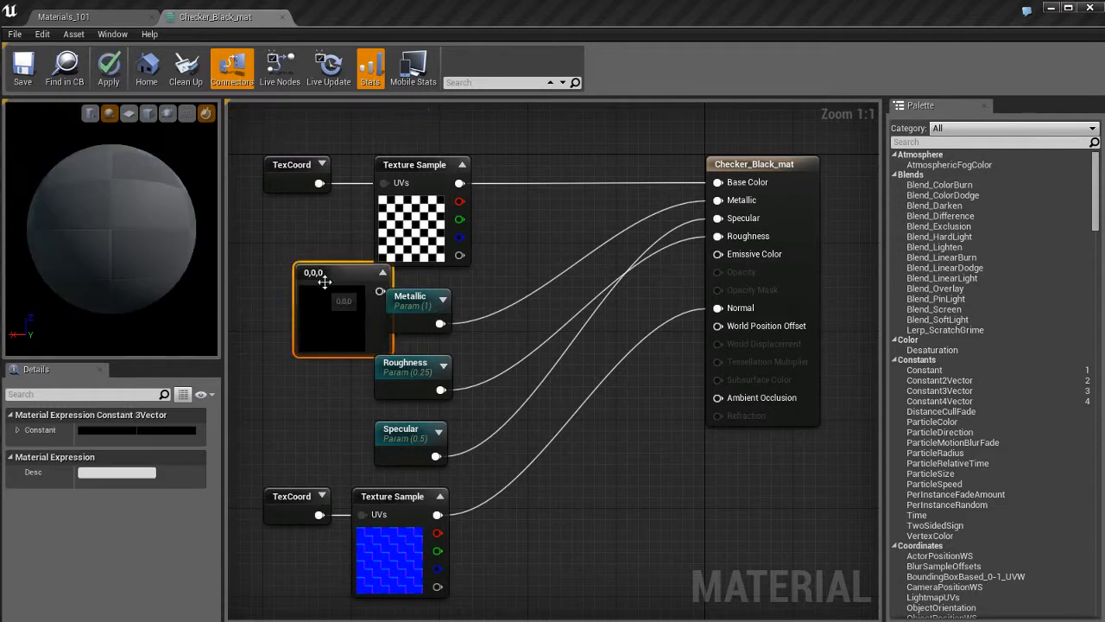
{"action": "left_click_drag", "start_coordinate": [320, 279], "coordinate": [273, 277]}
{"action": "double_click", "coordinate": [289, 316]}
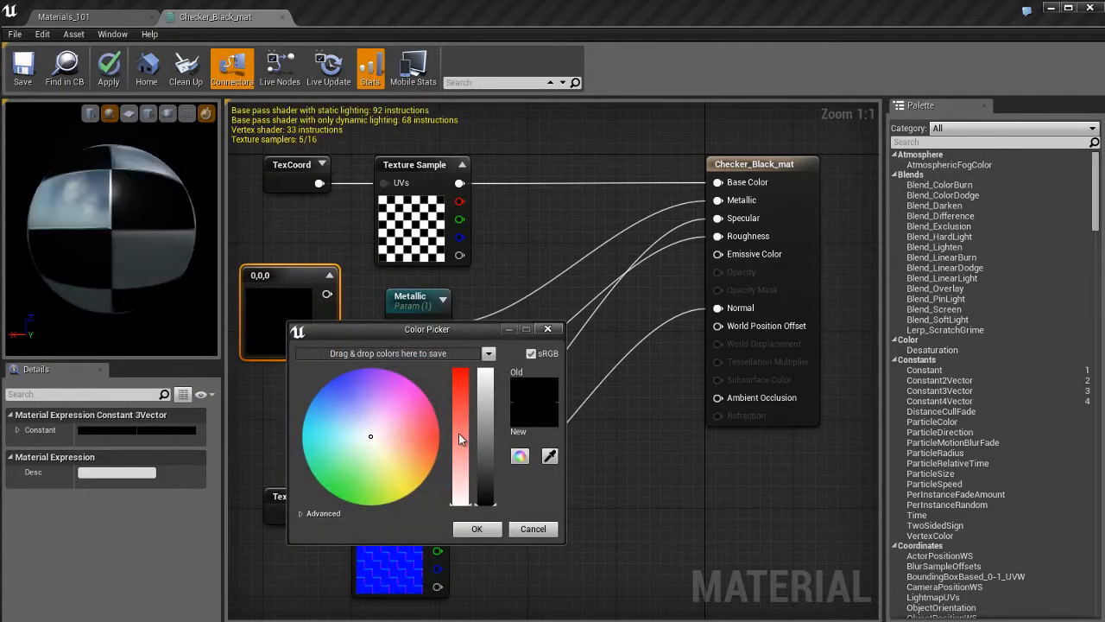
{"action": "mouse_move", "coordinate": [460, 432]}
{"action": "left_mouse_down"}
{"action": "mouse_move", "coordinate": [460, 396]}
{"action": "mouse_move", "coordinate": [486, 380]}
{"action": "left_mouse_up"}
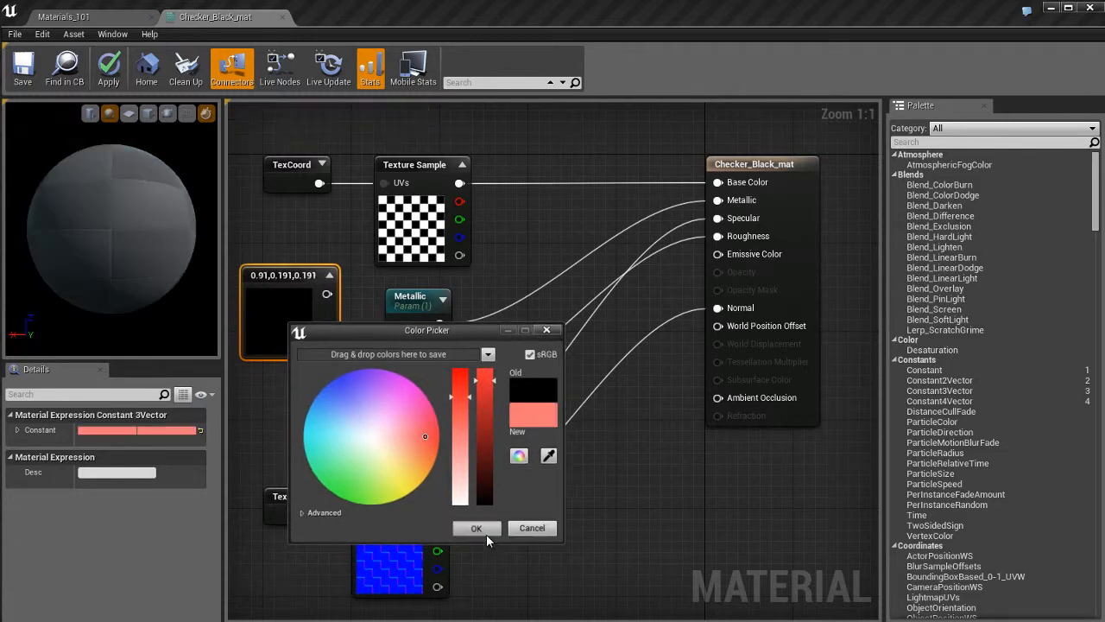
{"action": "left_click", "coordinate": [486, 534]}
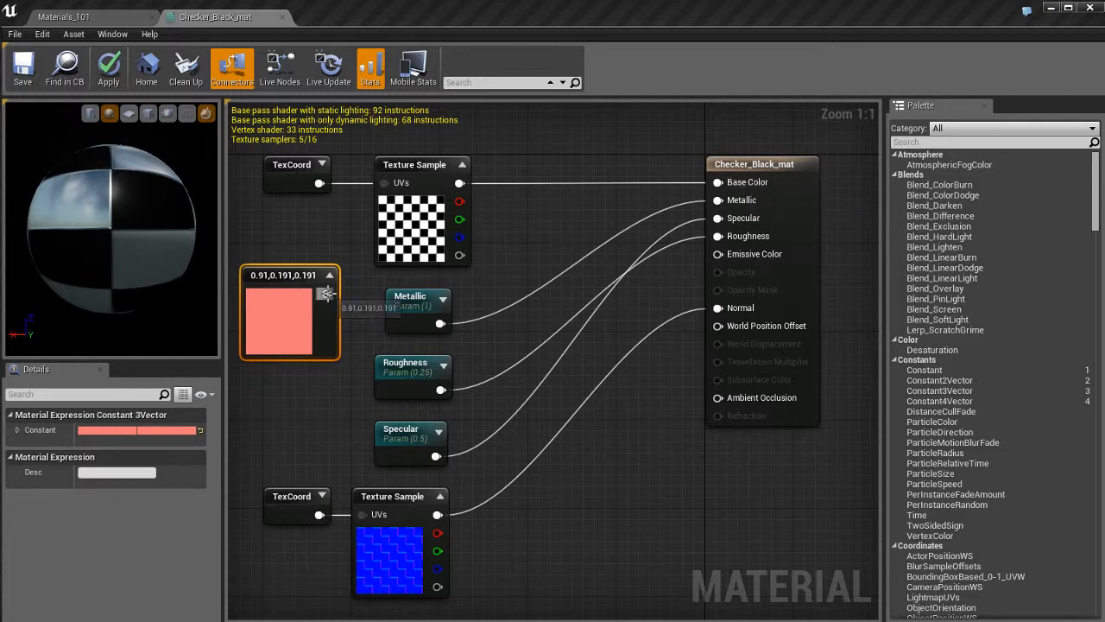
{"action": "right_click", "coordinate": [326, 294]}
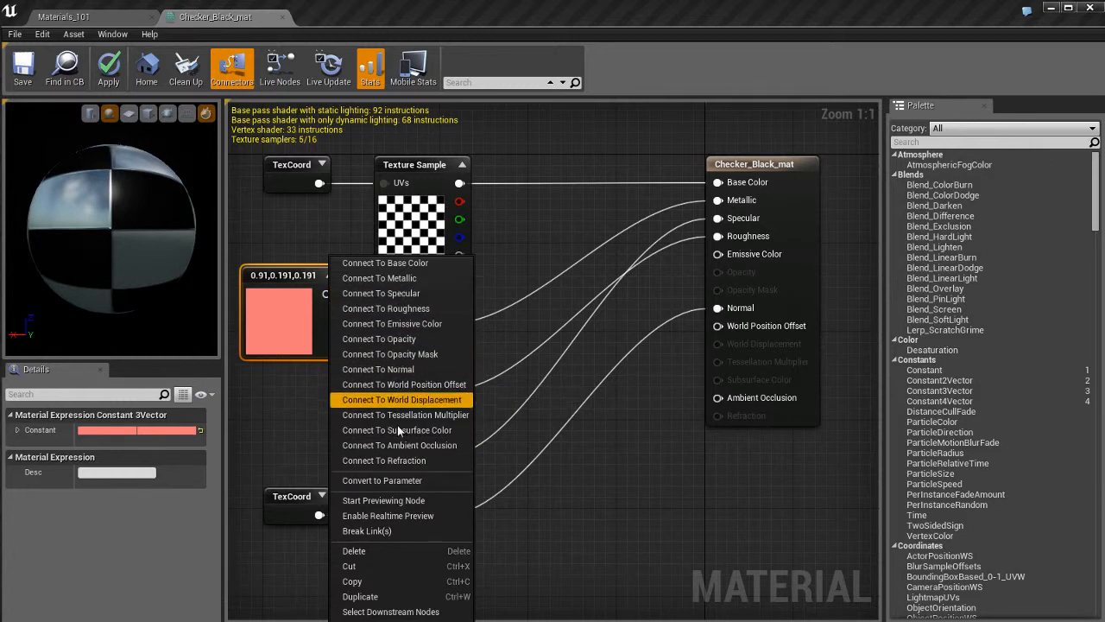
{"action": "left_click", "coordinate": [423, 263]}
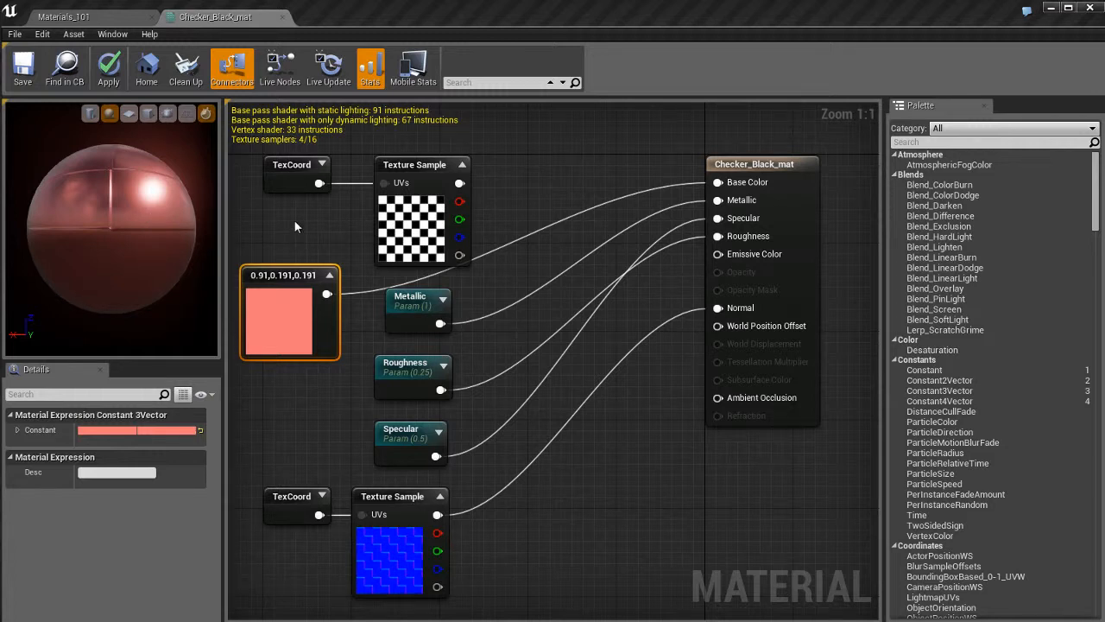
{"action": "left_click", "coordinate": [112, 15]}
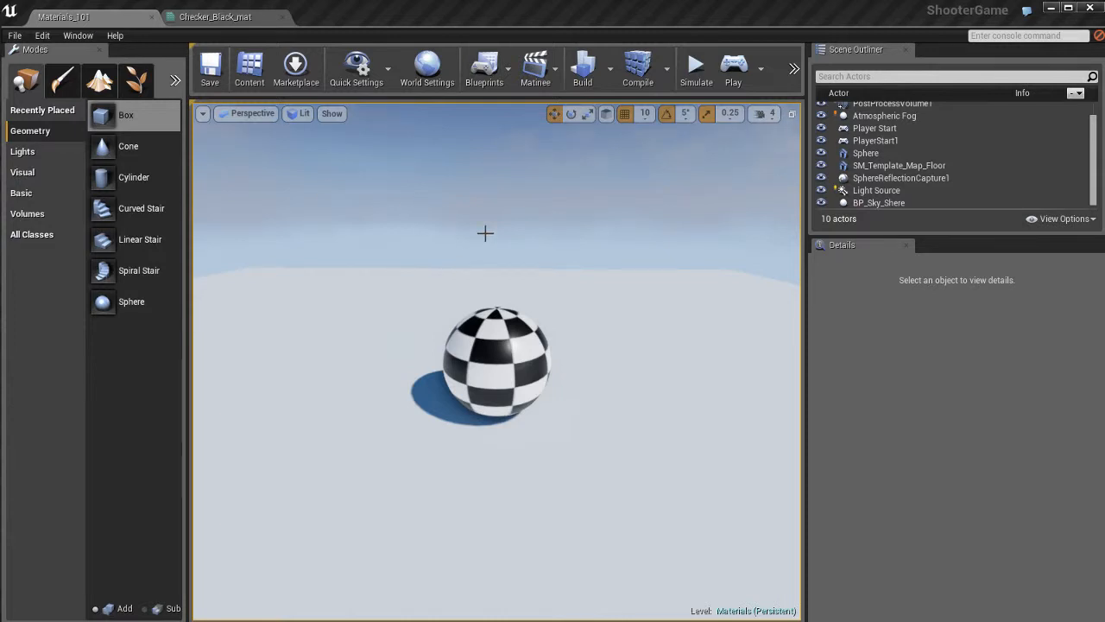
{"action": "left_click", "coordinate": [246, 17]}
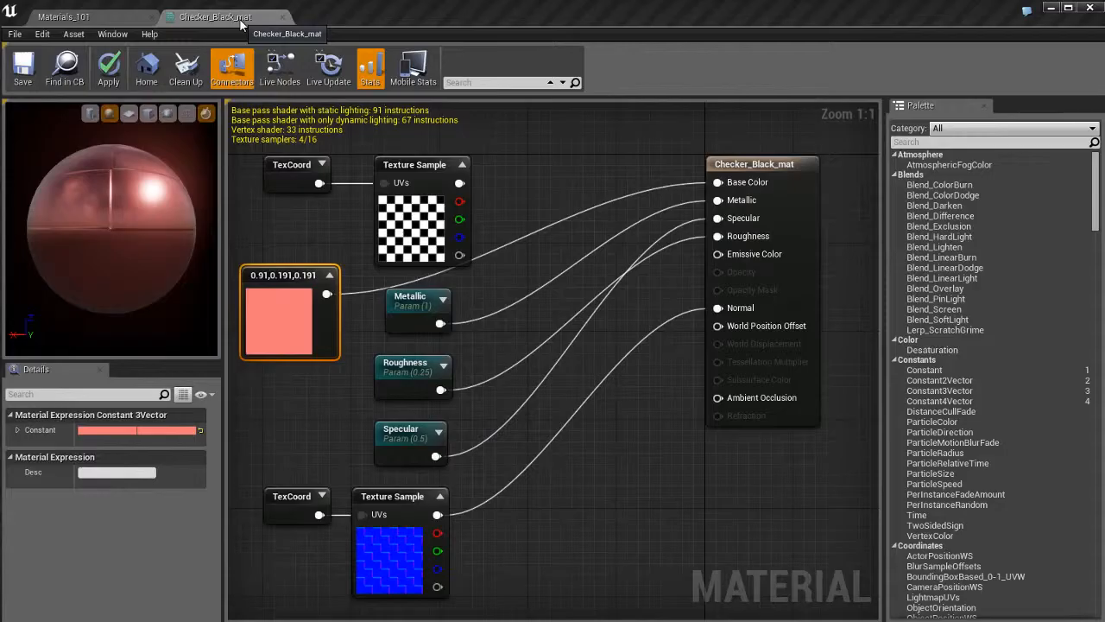
Apply the material changes and check the recoloured sphere in the level before returning to the material editor.
{"action": "left_click", "coordinate": [110, 74]}
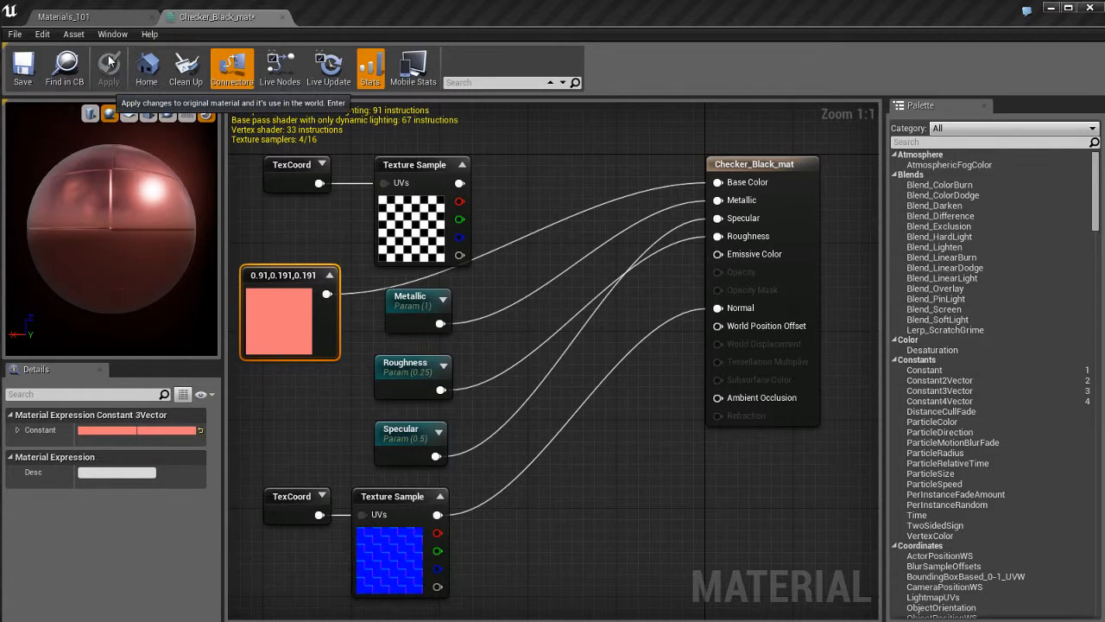
{"action": "left_click", "coordinate": [102, 19]}
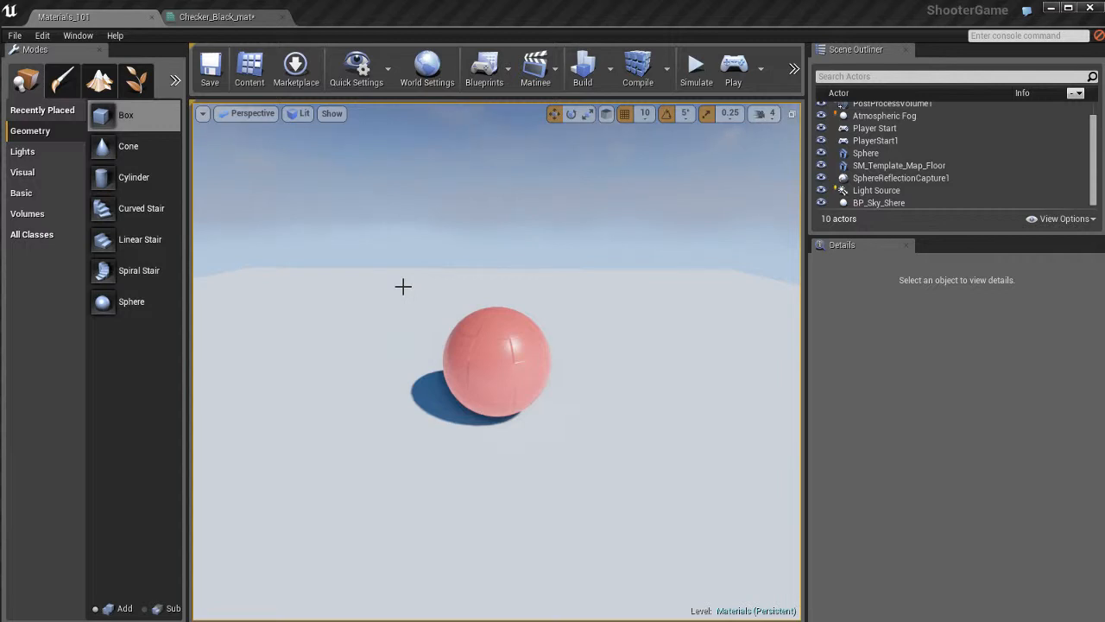
{"action": "left_click", "coordinate": [231, 18]}
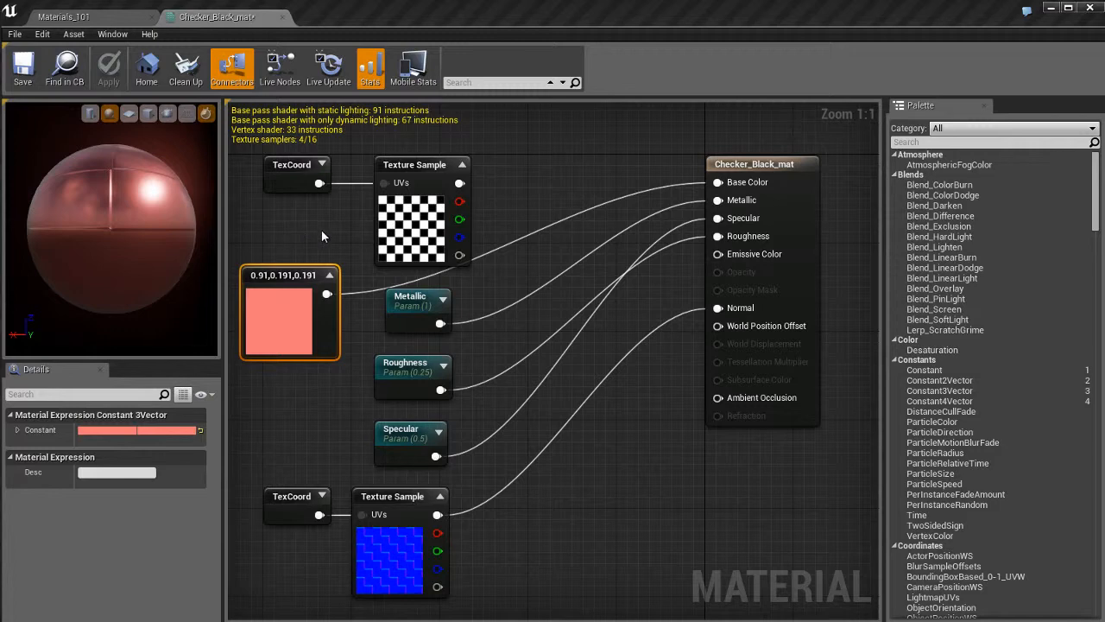
Place a Constant, a Constant2Vector, a TexCoord and a Panner node beside the material node.
{"action": "left_click", "coordinate": [147, 69]}
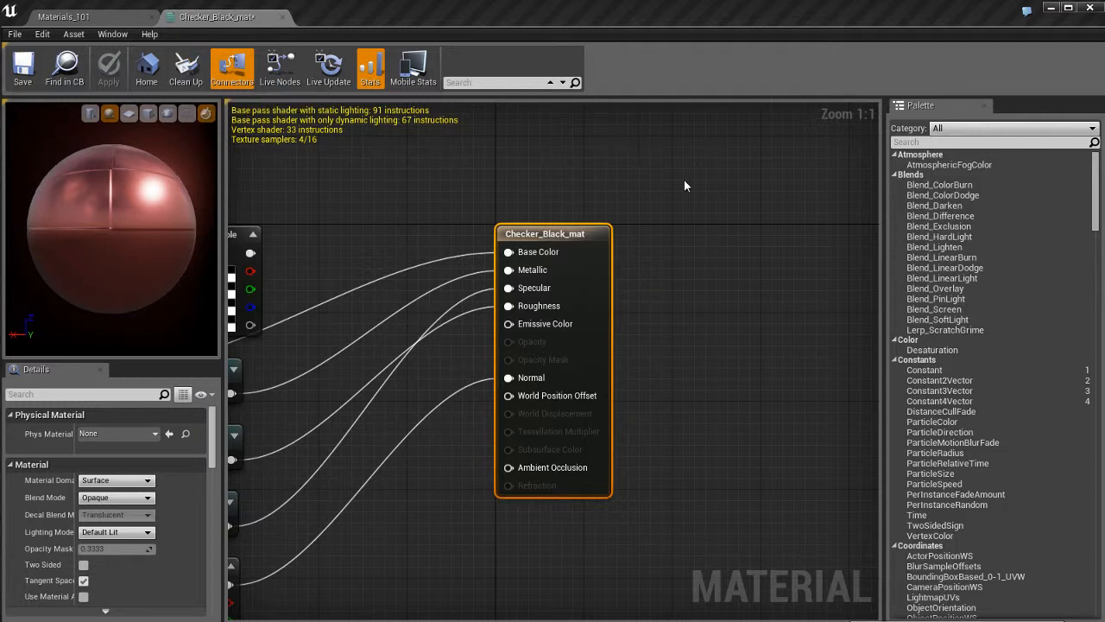
{"action": "left_click", "coordinate": [720, 274]}
{"action": "left_click", "coordinate": [737, 197]}
{"action": "left_click", "coordinate": [706, 302]}
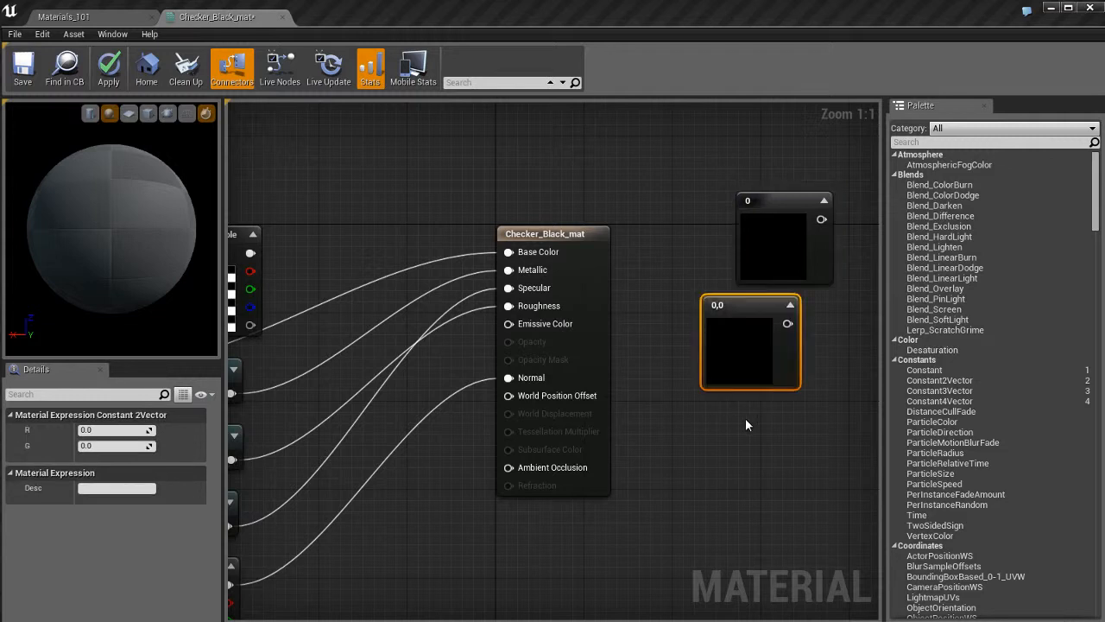
{"action": "left_click", "coordinate": [734, 425]}
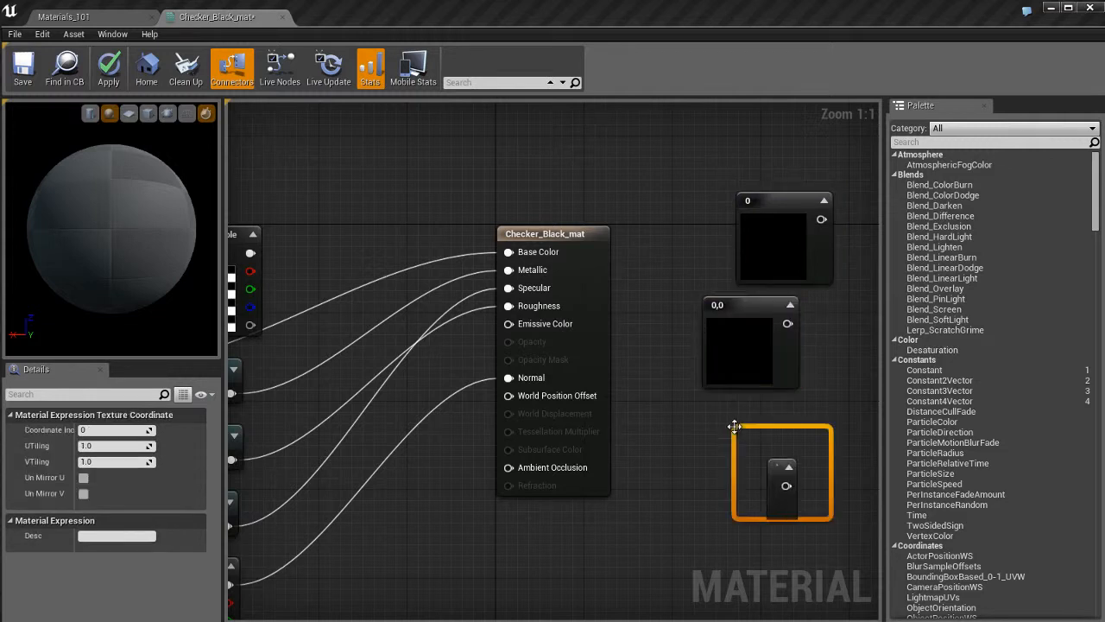
{"action": "left_click", "coordinate": [665, 500]}
{"action": "left_click_drag", "start_coordinate": [696, 513], "coordinate": [631, 509]}
{"action": "scroll", "coordinate": [643, 431], "scroll_direction": "down", "scroll_amount": 2}
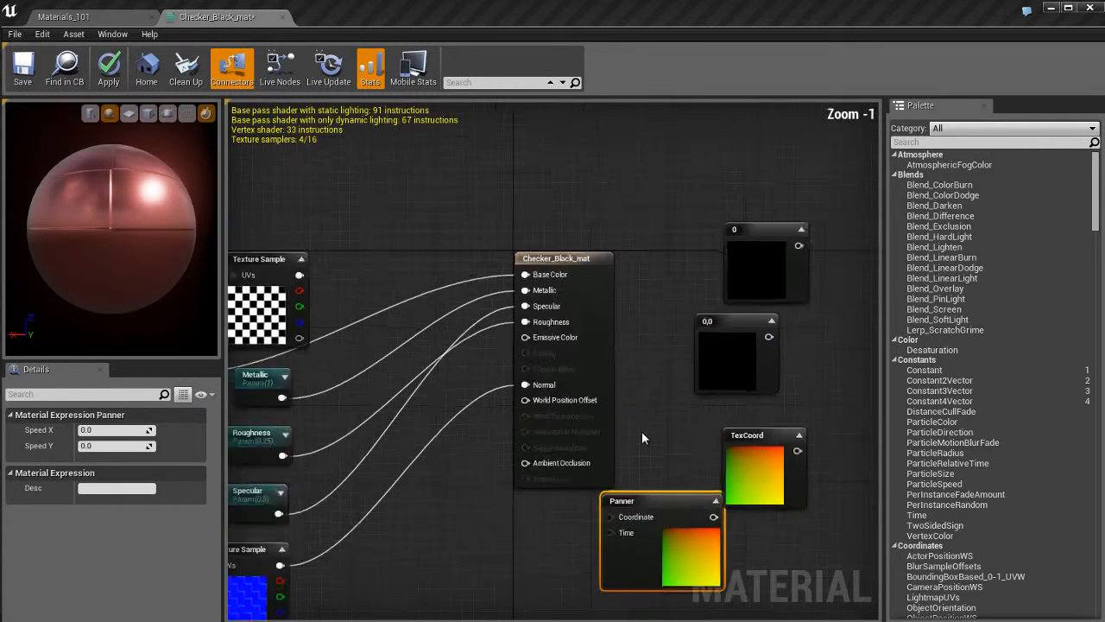
Clean up the graph's unused nodes, then undo the clean-up.
{"action": "right_click_drag", "start_coordinate": [652, 434], "coordinate": [785, 276]}
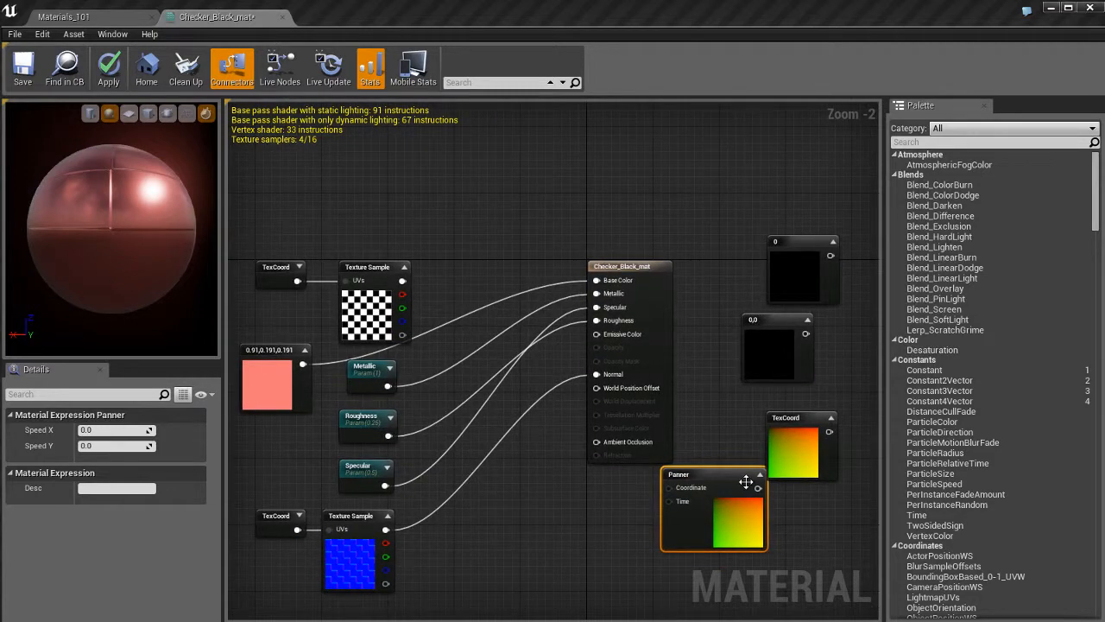
{"action": "left_click", "coordinate": [653, 201]}
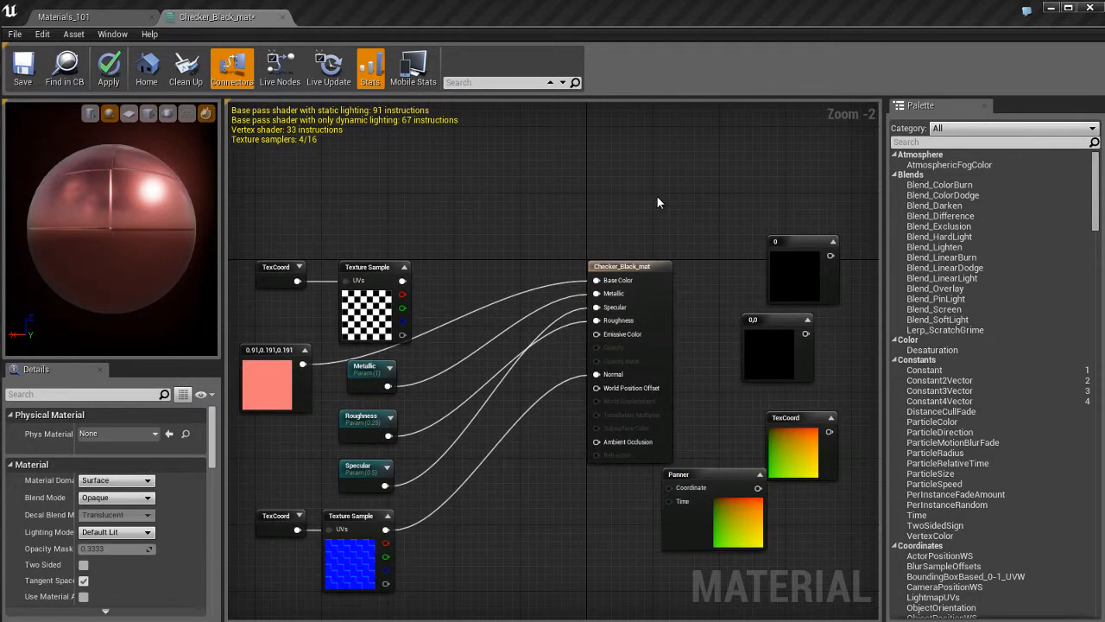
{"action": "right_click_drag", "start_coordinate": [657, 198], "coordinate": [612, 201]}
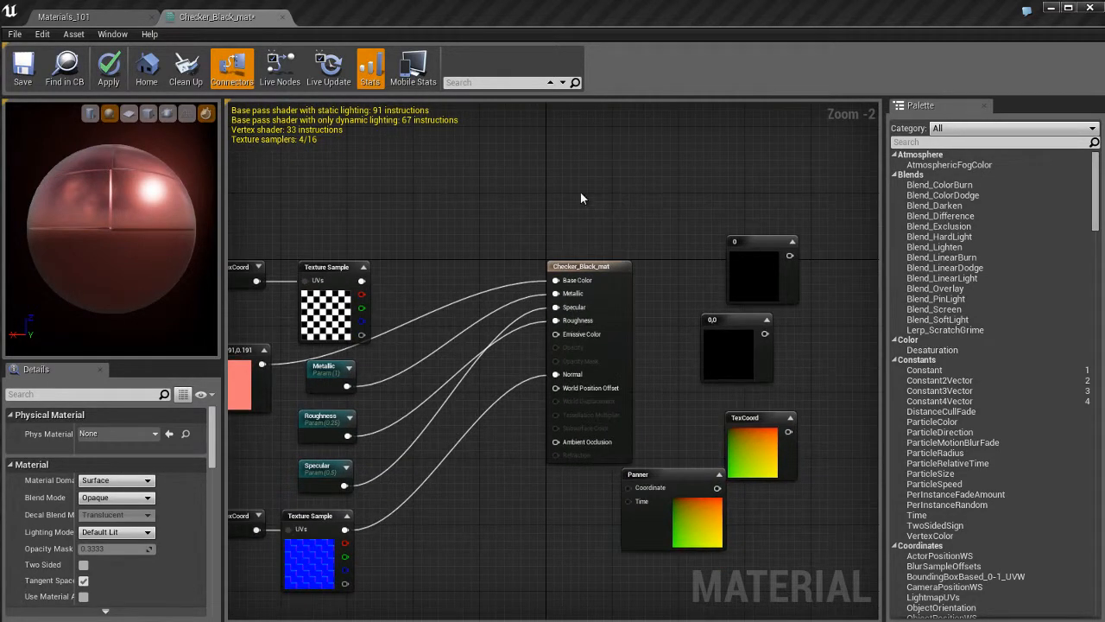
{"action": "left_click", "coordinate": [186, 69]}
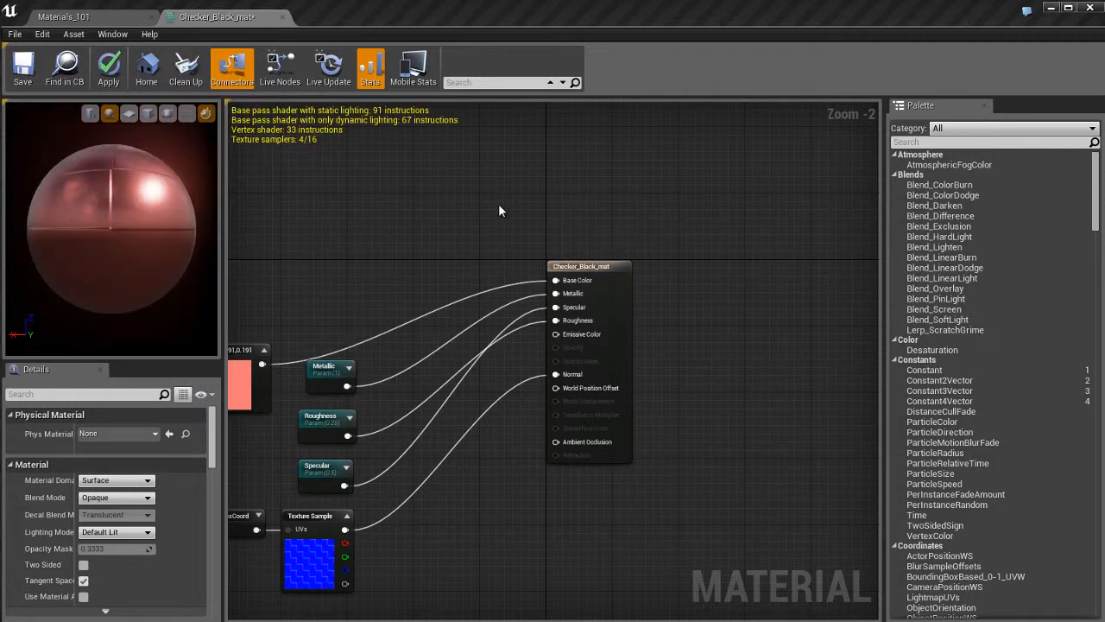
{"action": "right_click_drag", "start_coordinate": [445, 229], "coordinate": [476, 215]}
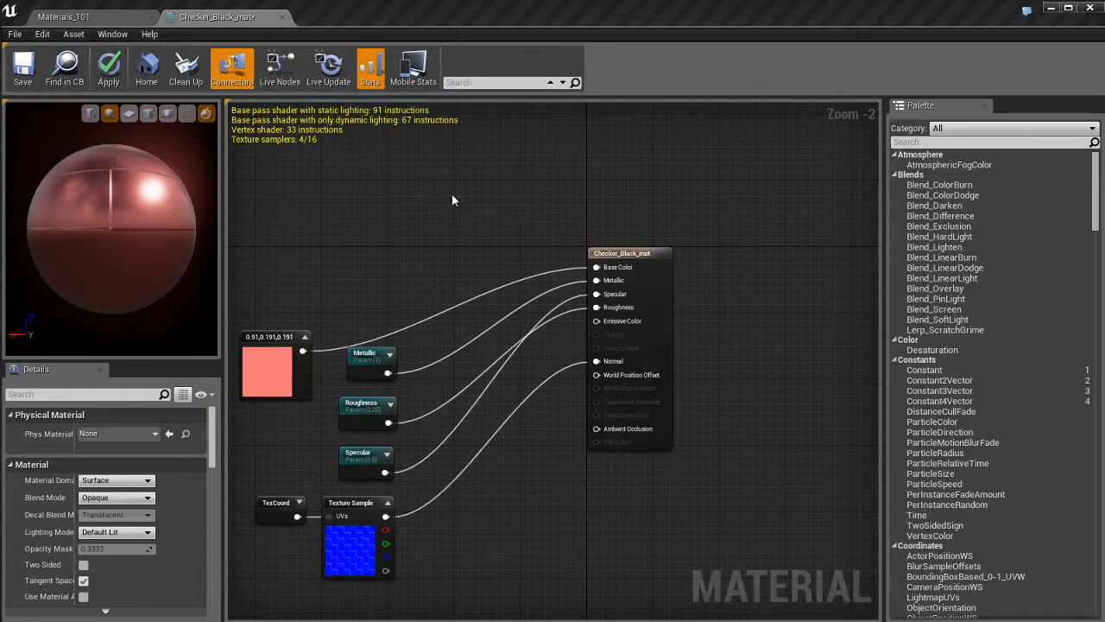
{"action": "right_click_drag", "start_coordinate": [469, 240], "coordinate": [496, 196]}
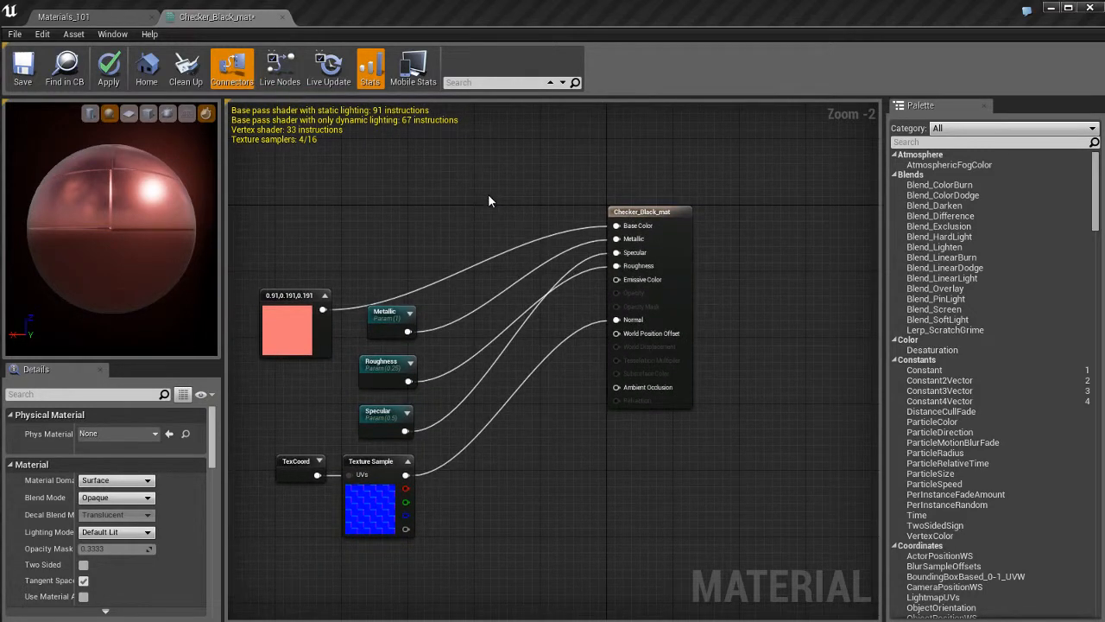
{"action": "right_click_drag", "start_coordinate": [544, 495], "coordinate": [564, 519]}
{"action": "mouse_move", "coordinate": [390, 263]}
{"action": "right_mouse_down"}
{"action": "mouse_move", "coordinate": [459, 264]}
{"action": "mouse_move", "coordinate": [398, 270]}
{"action": "right_mouse_up"}
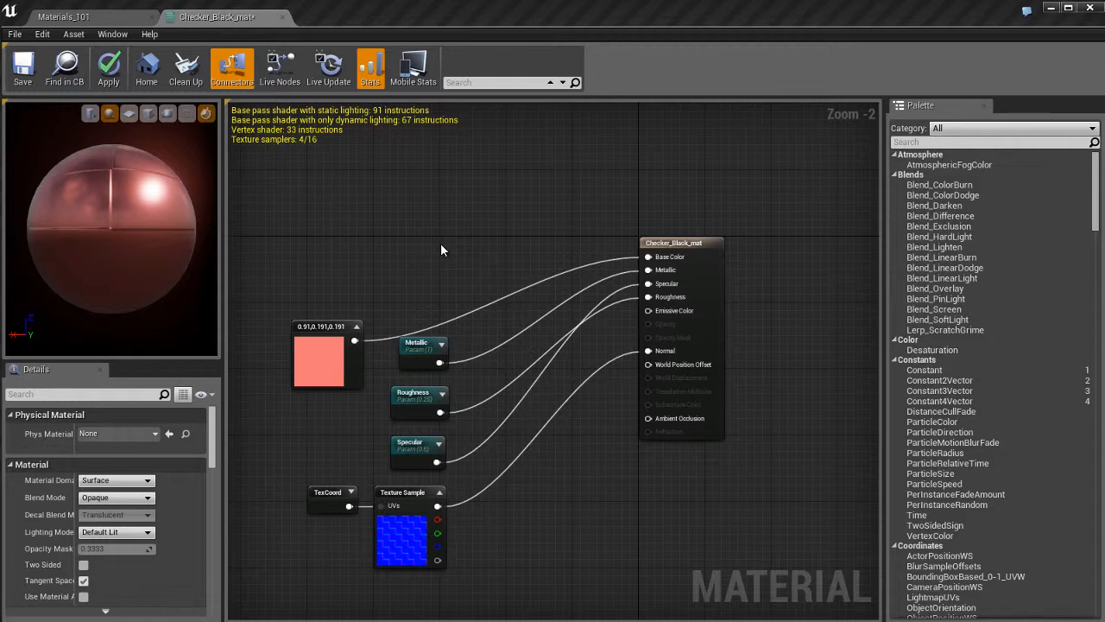
{"action": "key", "text": "ctrl+z"}
Delete the Constant, Constant2Vector, TexCoord and Panner nodes just added.
{"action": "right_click_drag", "start_coordinate": [761, 266], "coordinate": [656, 241]}
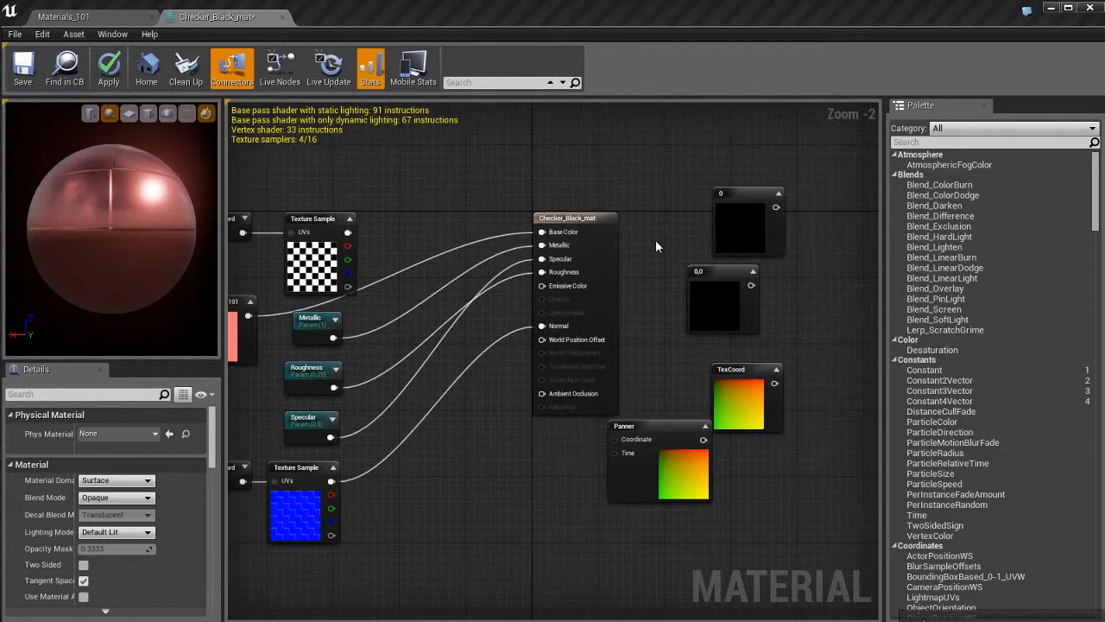
{"action": "left_click_drag", "start_coordinate": [679, 203], "coordinate": [785, 499]}
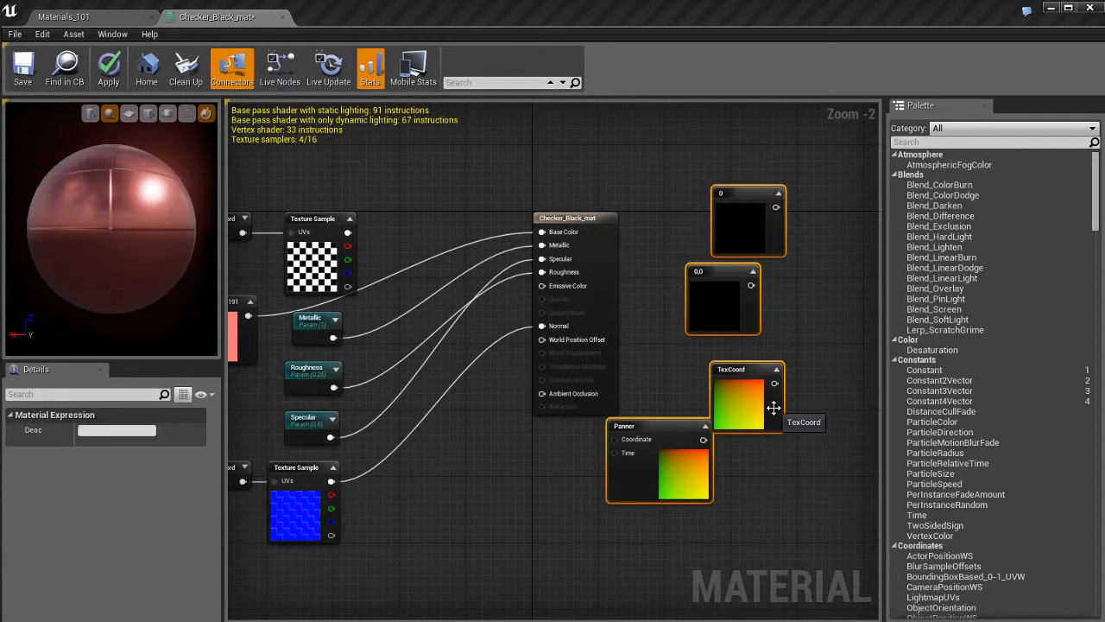
{"action": "key", "text": "Delete"}
Add a new Panner node above the checker TexCoord and Texture Sample nodes.
{"action": "right_click_drag", "start_coordinate": [423, 218], "coordinate": [576, 259]}
{"action": "scroll", "coordinate": [518, 257], "scroll_direction": "up", "scroll_amount": 2}
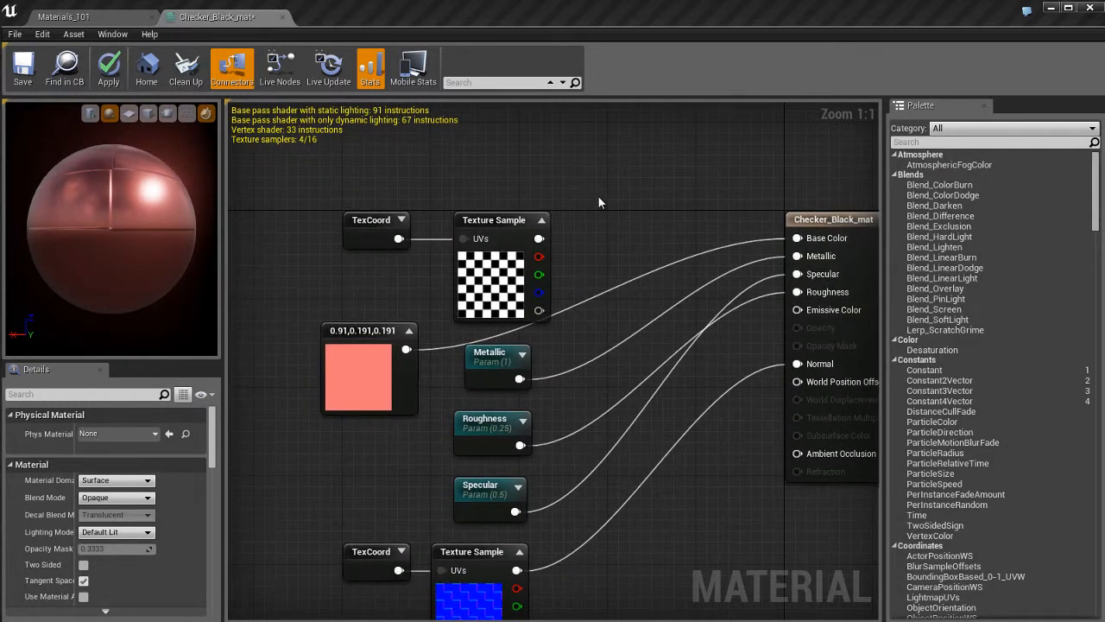
{"action": "right_click_drag", "start_coordinate": [608, 198], "coordinate": [601, 214]}
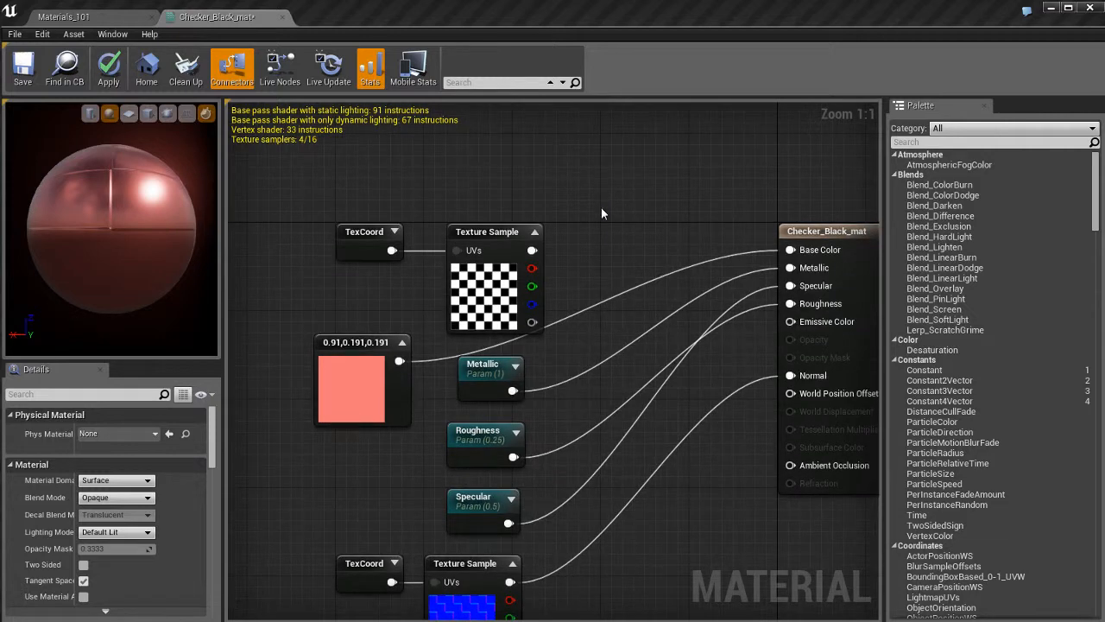
{"action": "left_click", "coordinate": [581, 164]}
{"action": "left_click_drag", "start_coordinate": [642, 178], "coordinate": [525, 135]}
{"action": "right_click_drag", "start_coordinate": [630, 188], "coordinate": [629, 274]}
{"action": "left_click_drag", "start_coordinate": [540, 273], "coordinate": [385, 240]}
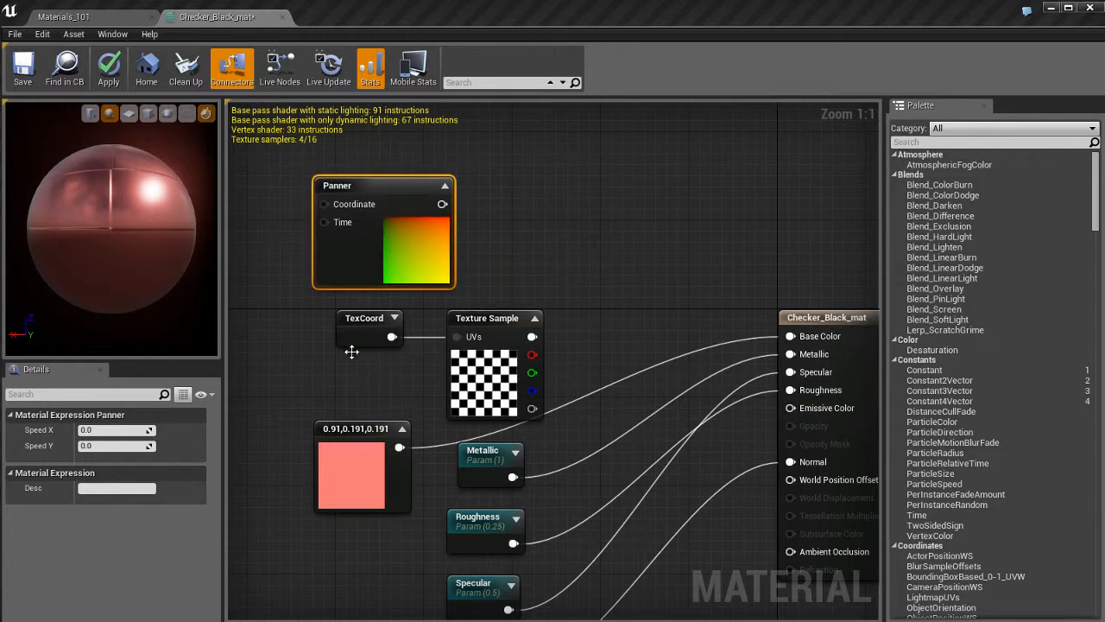
Disconnect the checker TexCoord from the Texture Sample and connect it to the Panner's Coordinate input.
{"action": "left_click", "coordinate": [391, 337], "text": "alt"}
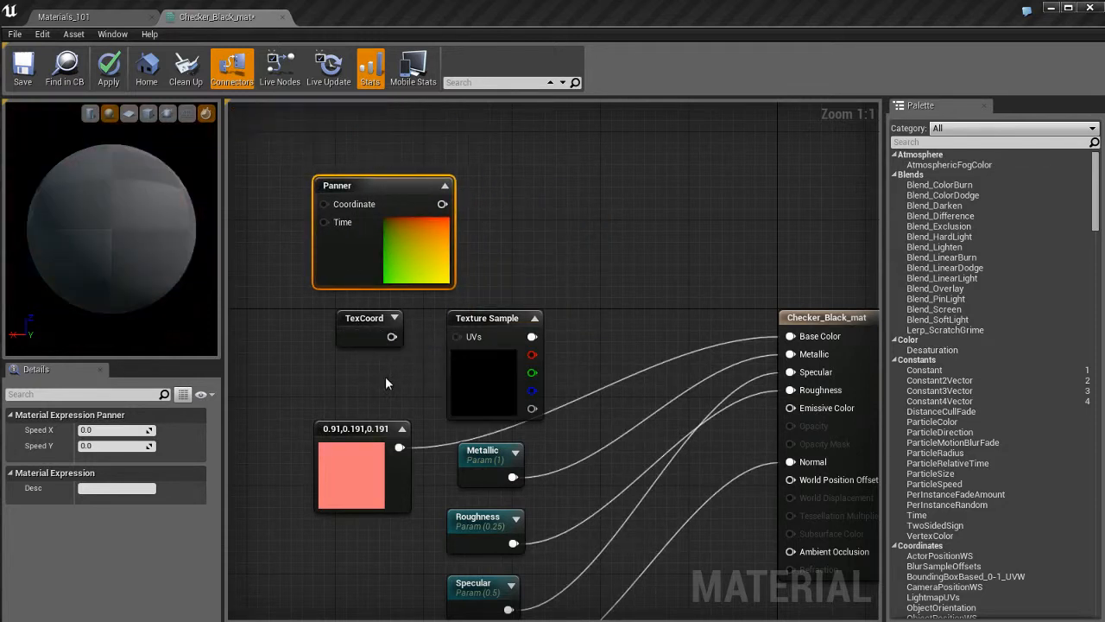
{"action": "left_click_drag", "start_coordinate": [376, 335], "coordinate": [350, 203]}
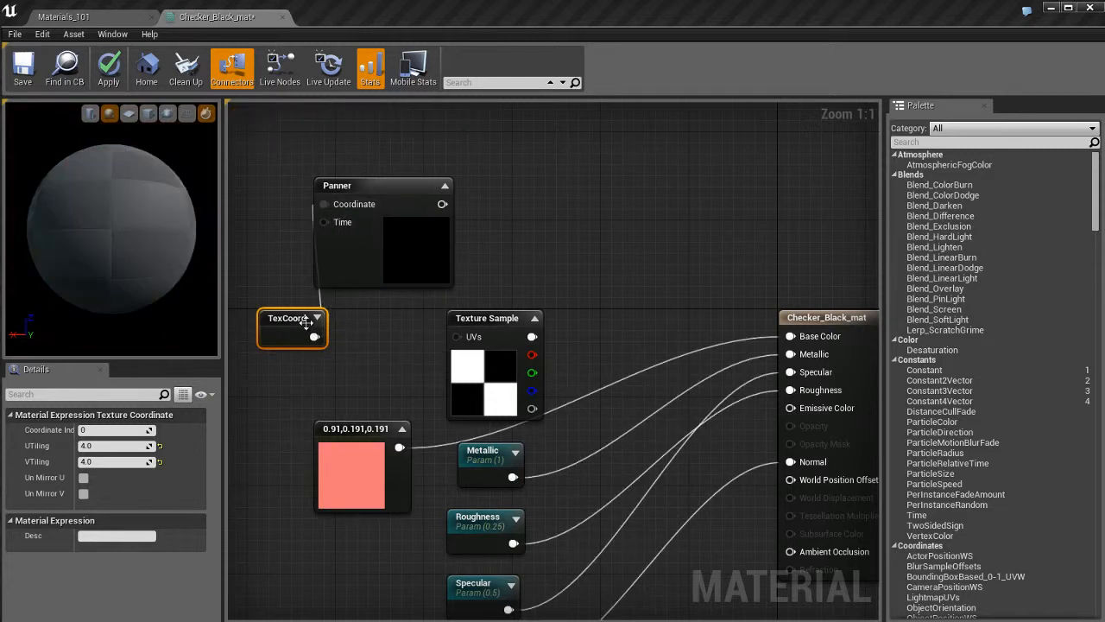
{"action": "left_click_drag", "start_coordinate": [278, 317], "coordinate": [350, 198]}
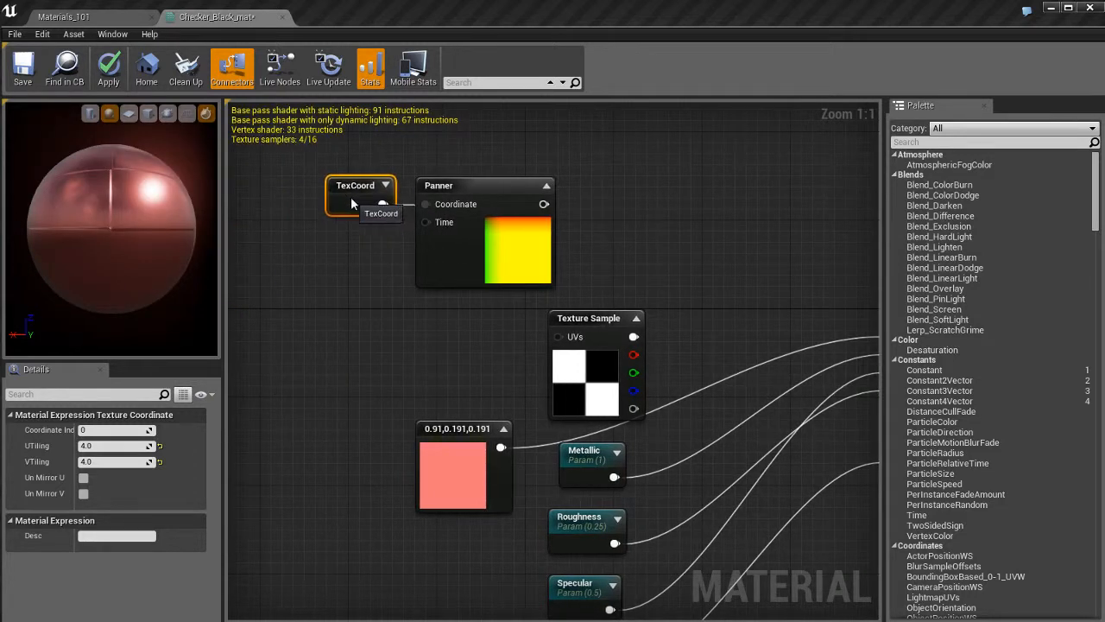
Move the checker Texture Sample beside the Panner and connect the Panner output to its UVs input.
{"action": "right_click_drag", "start_coordinate": [677, 249], "coordinate": [532, 245]}
{"action": "left_click", "coordinate": [444, 323]}
{"action": "left_click_drag", "start_coordinate": [458, 317], "coordinate": [513, 194]}
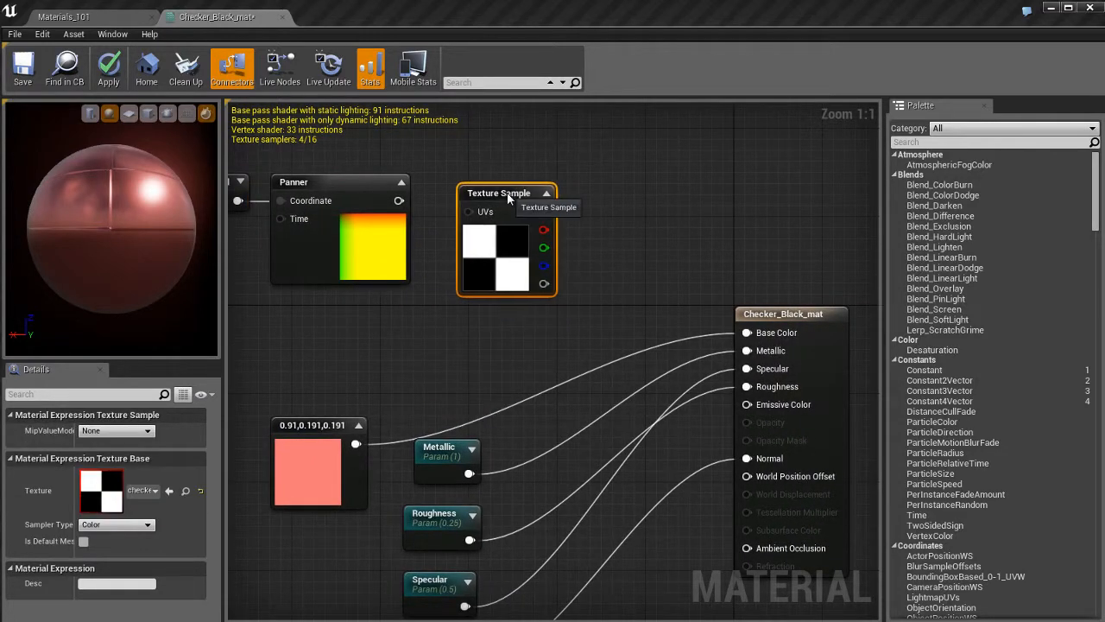
{"action": "left_click_drag", "start_coordinate": [400, 200], "coordinate": [472, 213]}
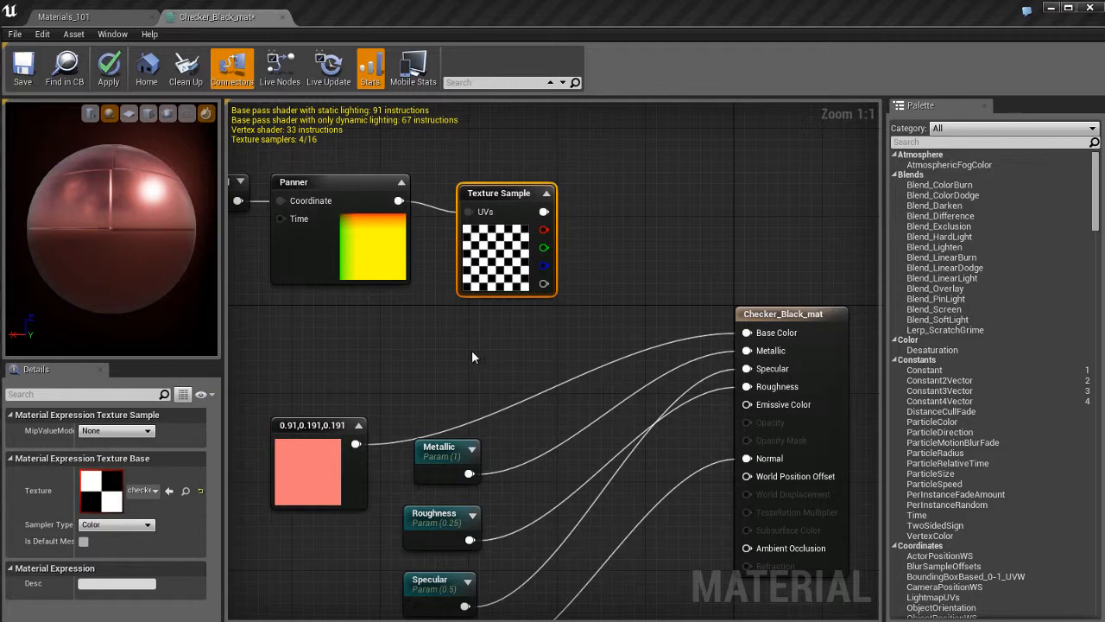
Connect the checker Texture Sample's colour output to Base Color in place of the constant colour.
{"action": "right_click_drag", "start_coordinate": [472, 350], "coordinate": [525, 367]}
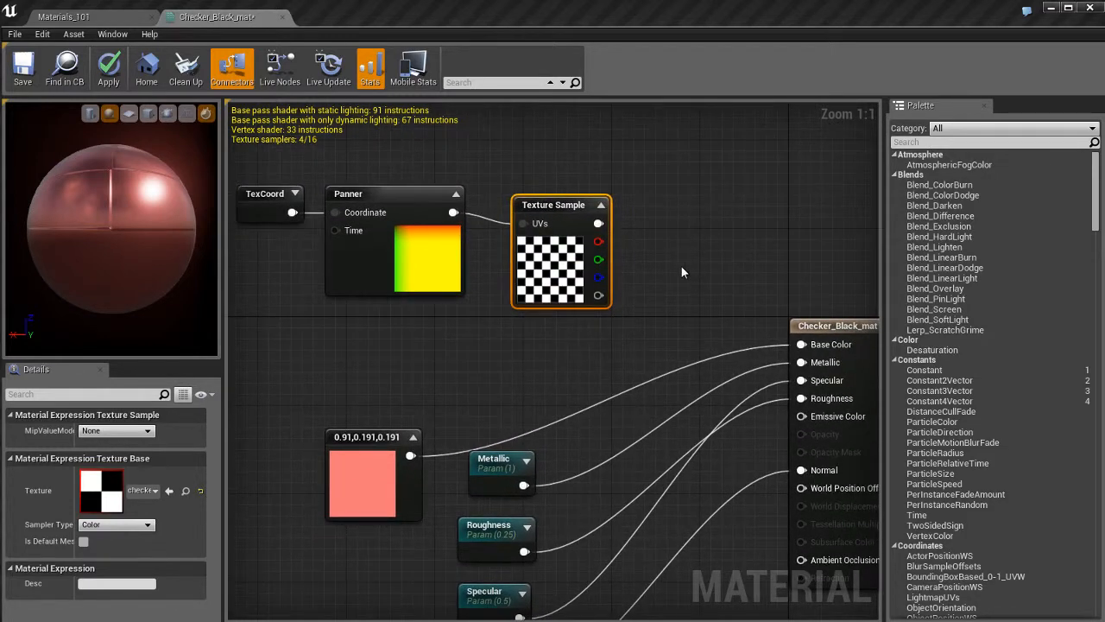
{"action": "right_click_drag", "start_coordinate": [681, 266], "coordinate": [662, 238]}
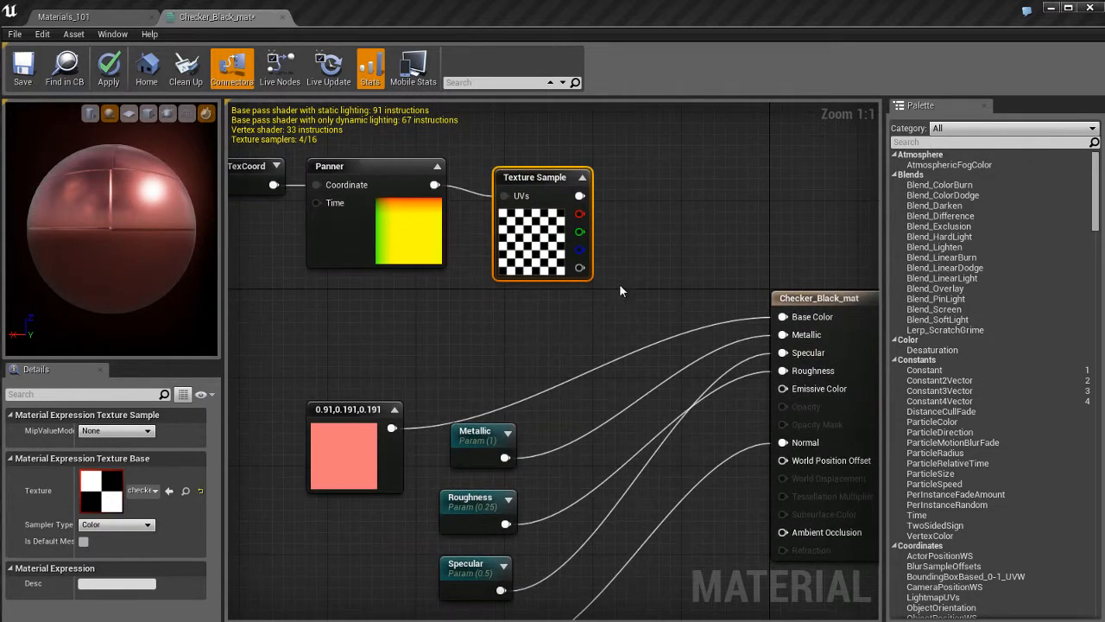
{"action": "right_click", "coordinate": [581, 196]}
{"action": "left_click", "coordinate": [639, 228]}
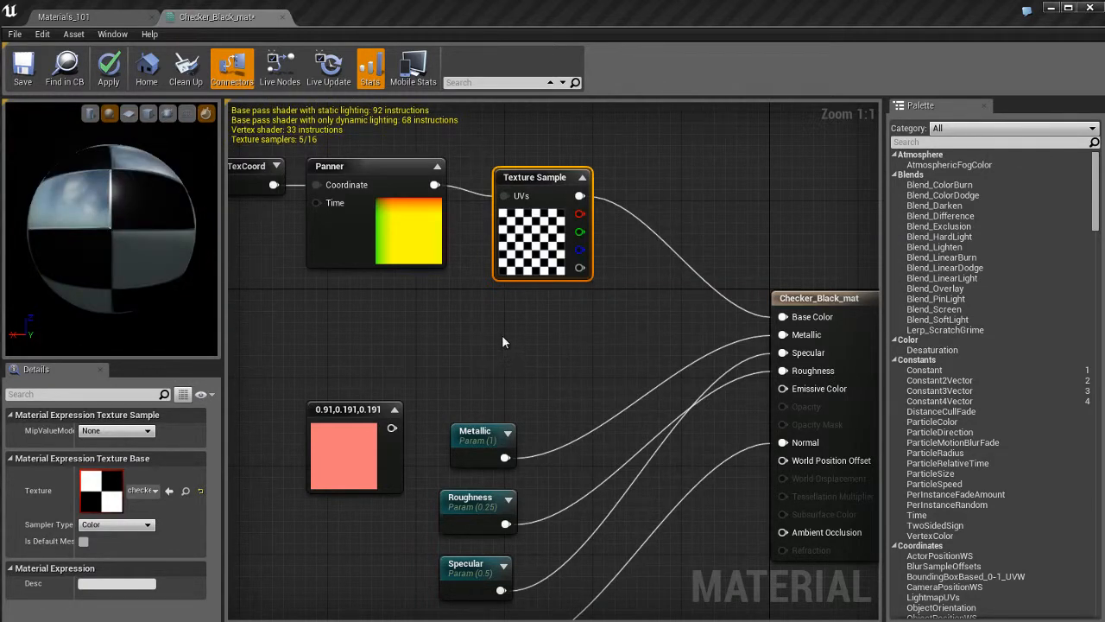
Set the Panner's Speed X to 0.5.
{"action": "right_click_drag", "start_coordinate": [394, 330], "coordinate": [442, 355]}
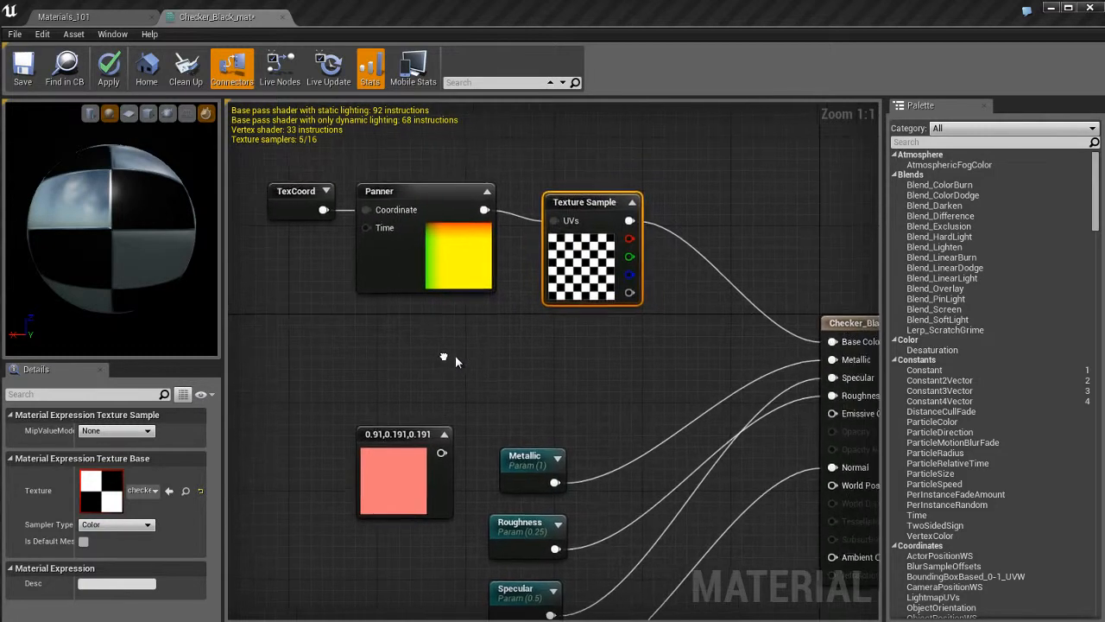
{"action": "left_click", "coordinate": [384, 255]}
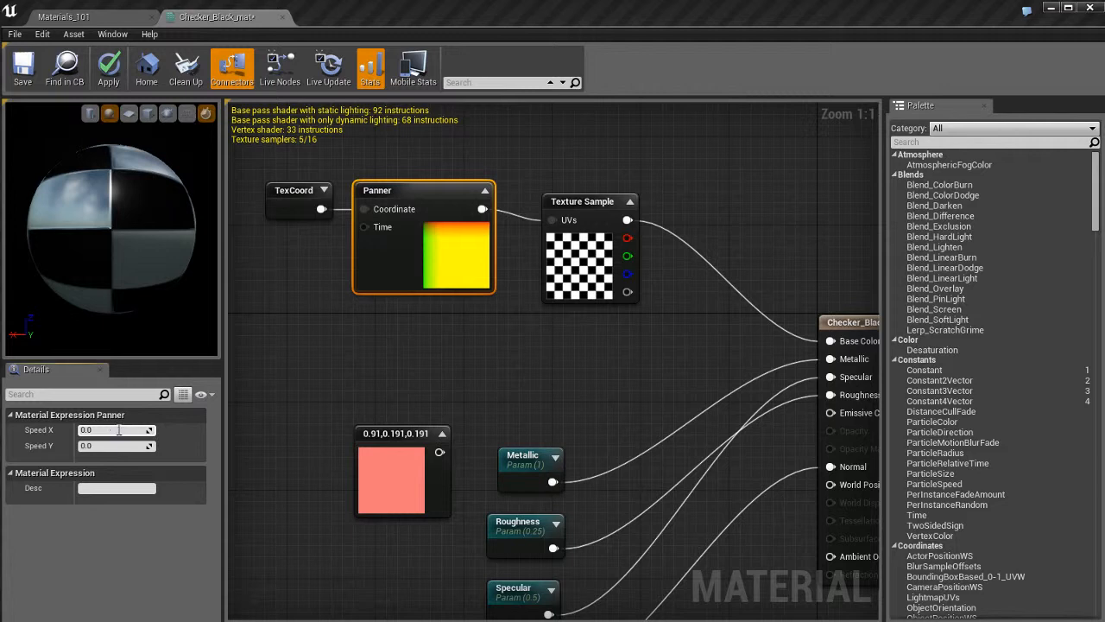
{"action": "type", "text": "0.5"}
{"action": "key", "text": "Return"}
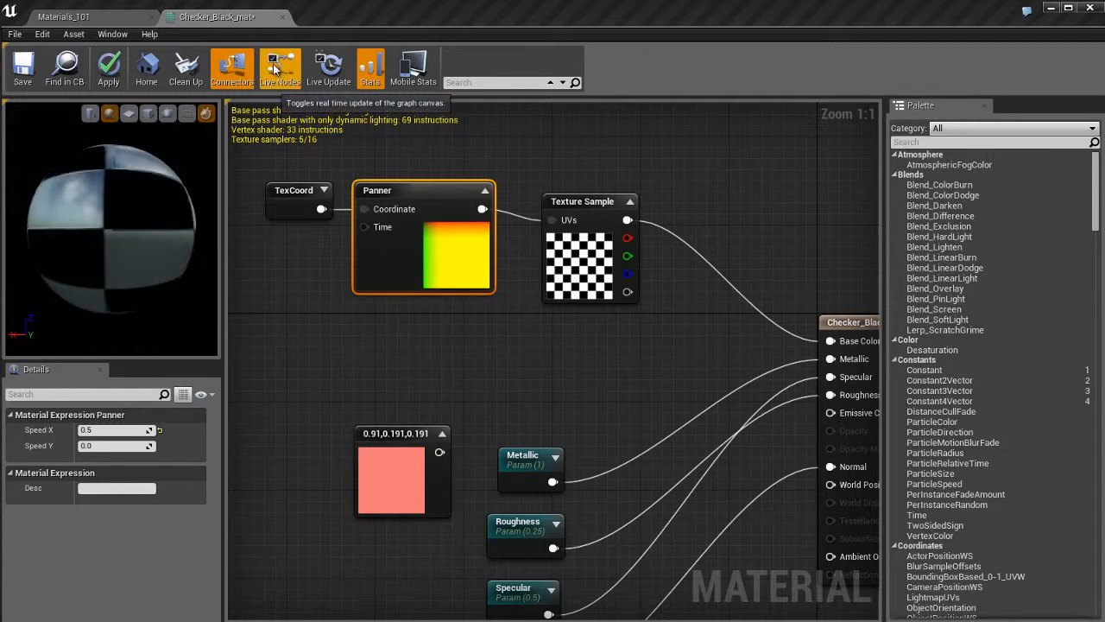
Turn on Live Nodes and Live Update to preview the panning checker texture.
{"action": "left_click", "coordinate": [276, 67]}
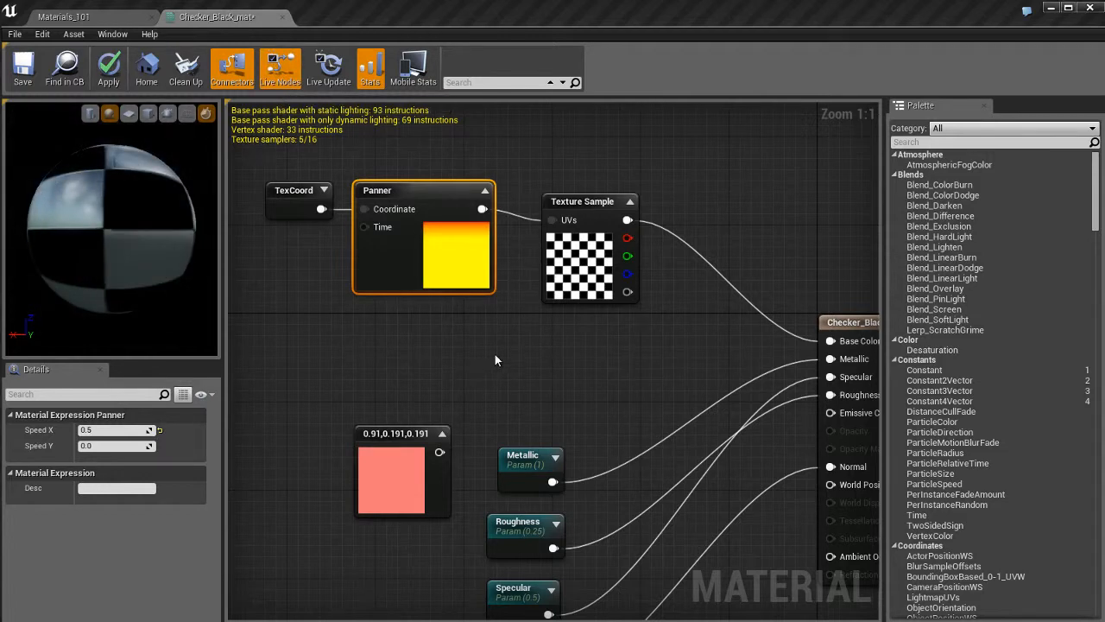
{"action": "right_click_drag", "start_coordinate": [495, 355], "coordinate": [482, 369]}
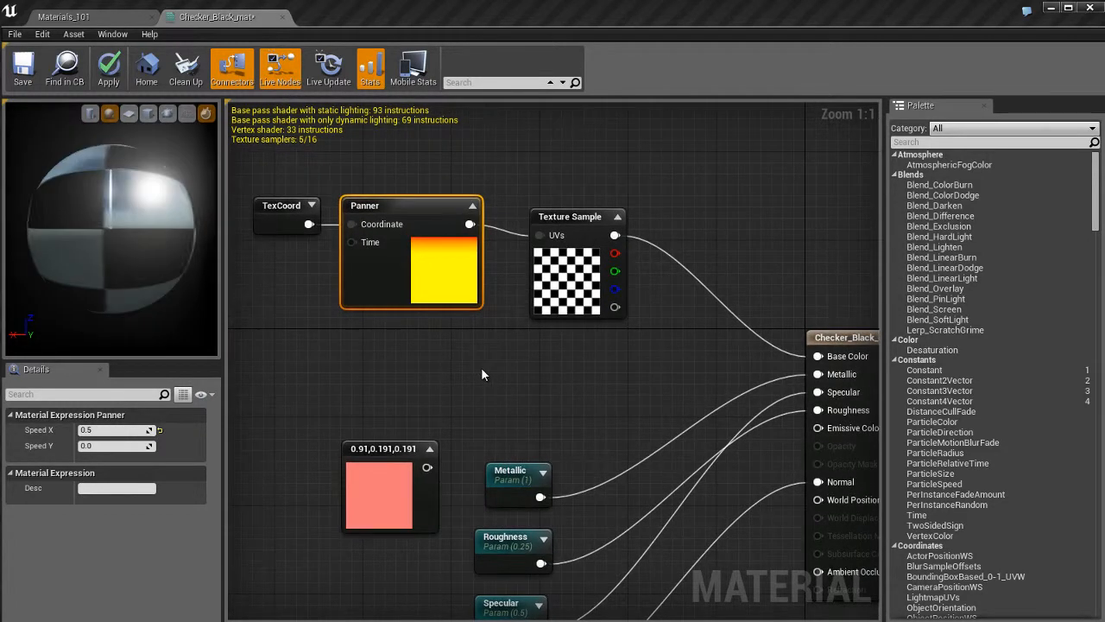
{"action": "left_click", "coordinate": [329, 69]}
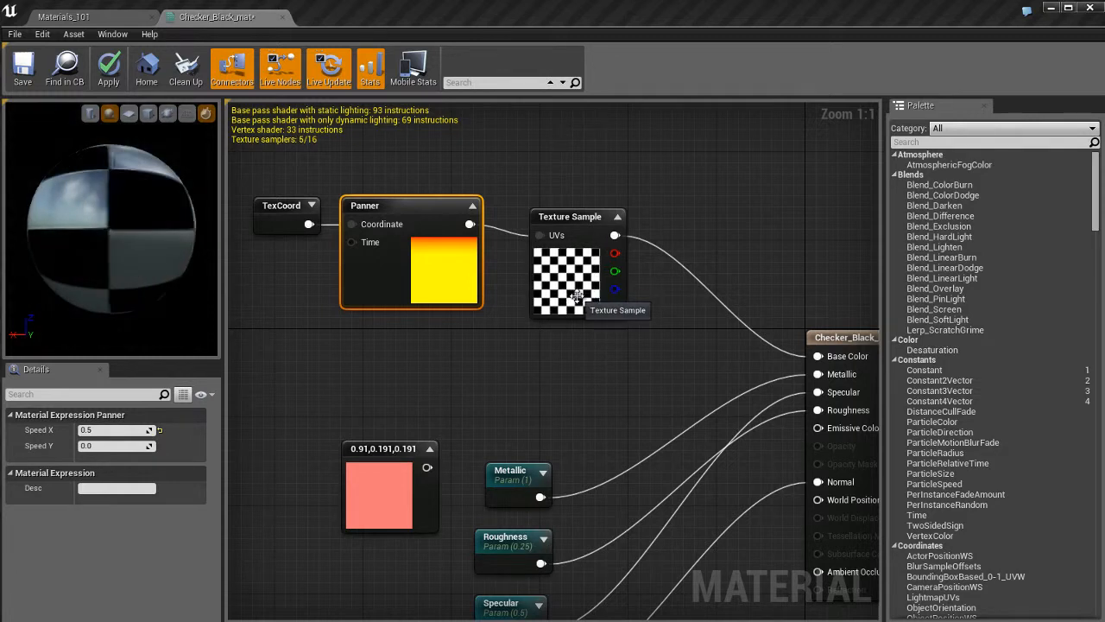
{"action": "left_click", "coordinate": [571, 375]}
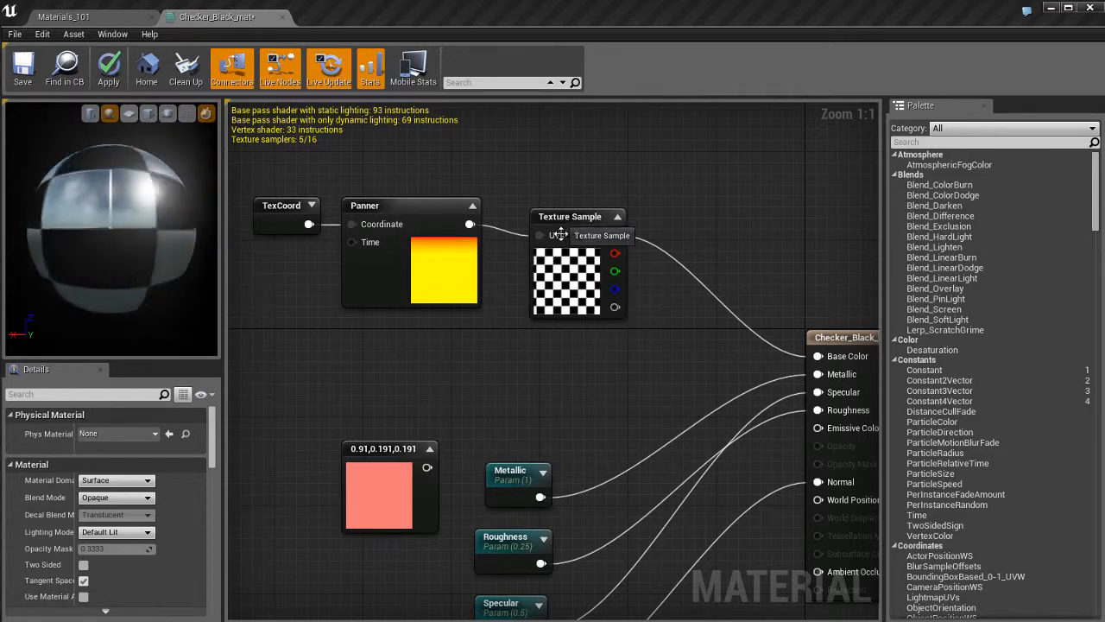
{"action": "right_click_drag", "start_coordinate": [565, 392], "coordinate": [588, 383]}
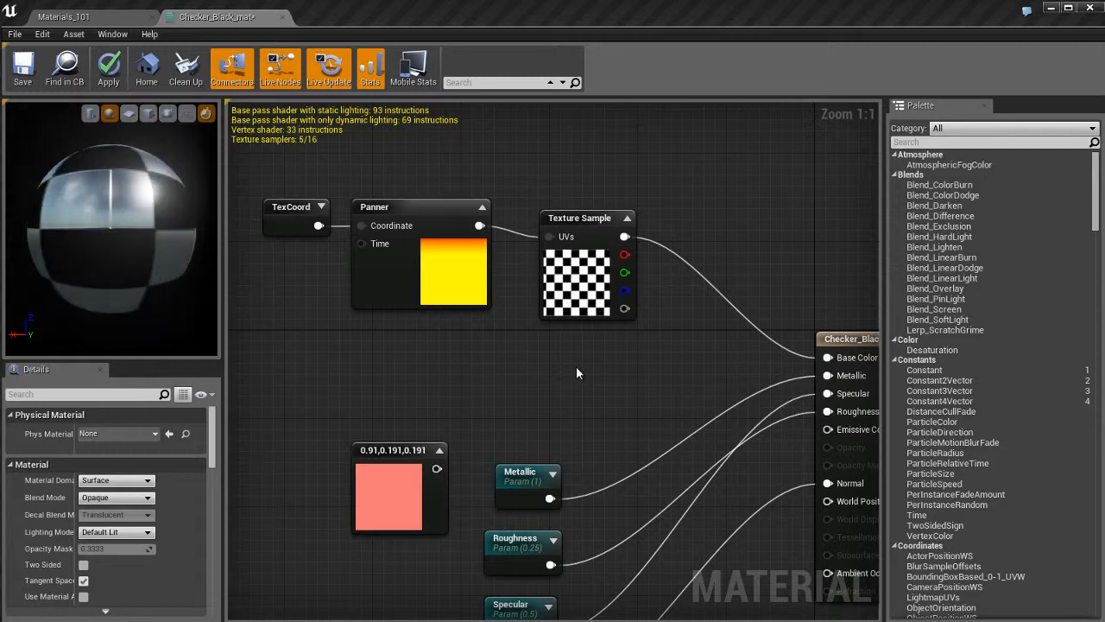
Apply the material changes and check the checker sphere in the level viewport before returning to the material editor.
{"action": "left_click", "coordinate": [109, 69]}
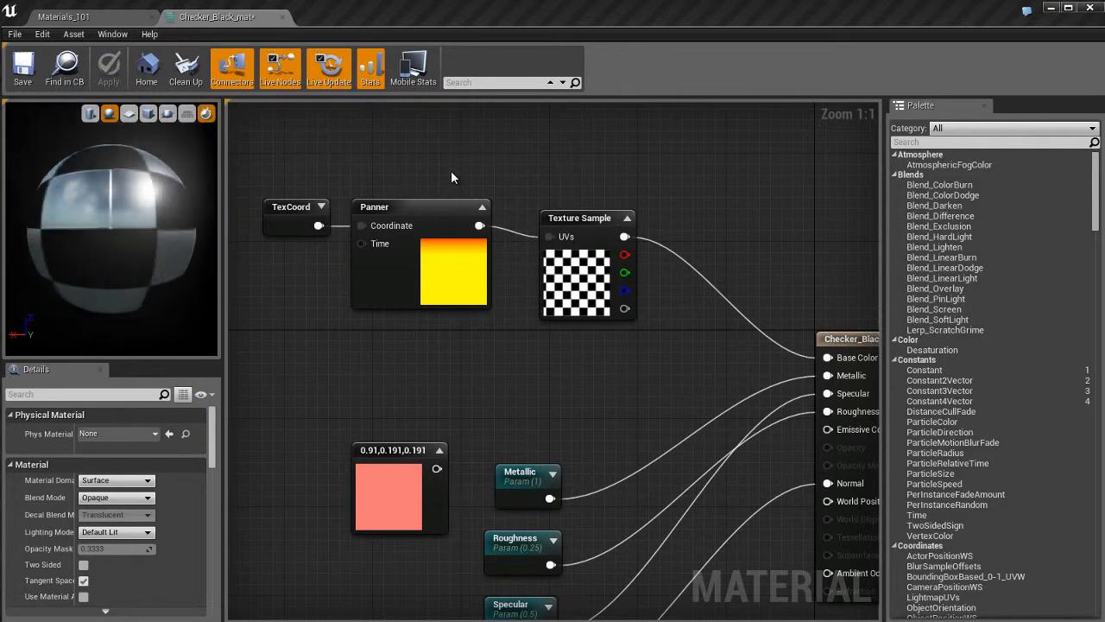
{"action": "left_click", "coordinate": [111, 23]}
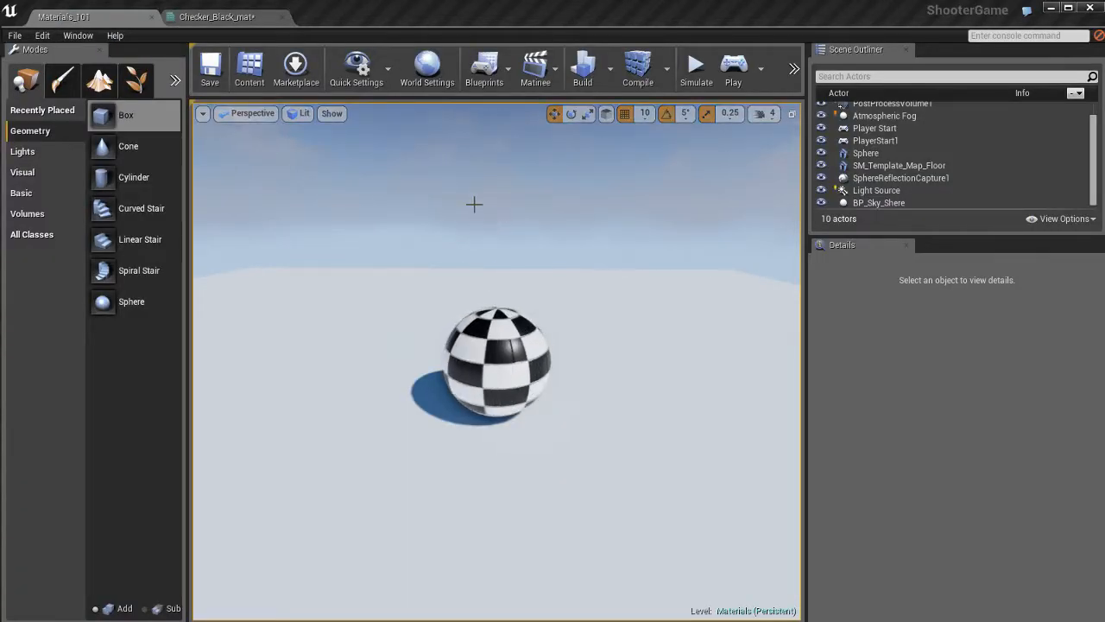
{"action": "left_click", "coordinate": [225, 17]}
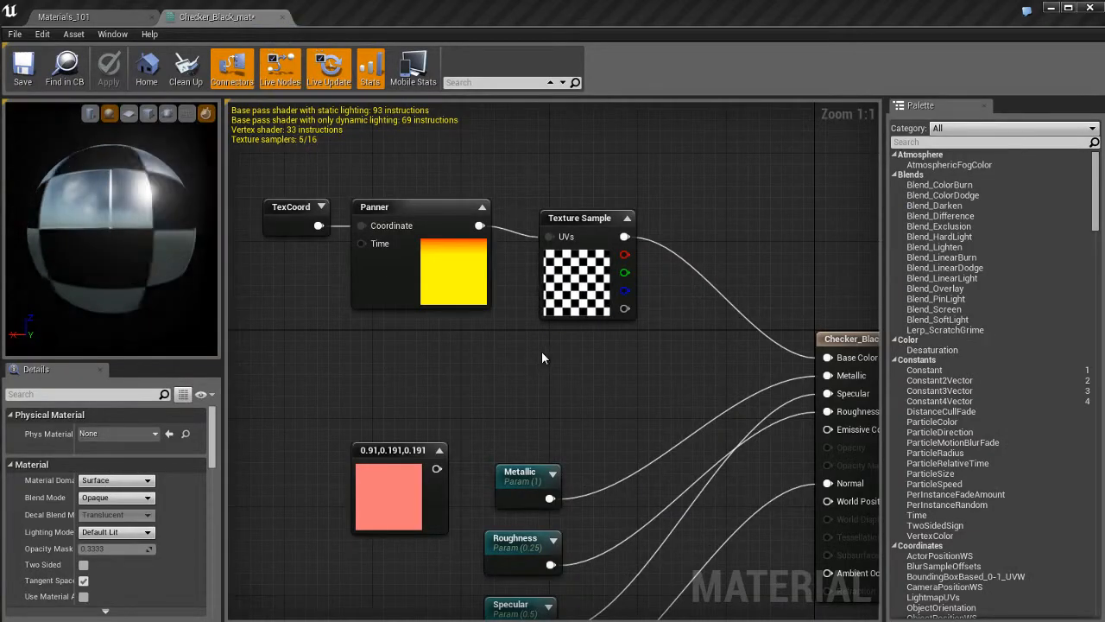
Set the Panner's Speed X to 0.
{"action": "right_click_drag", "start_coordinate": [542, 351], "coordinate": [518, 355]}
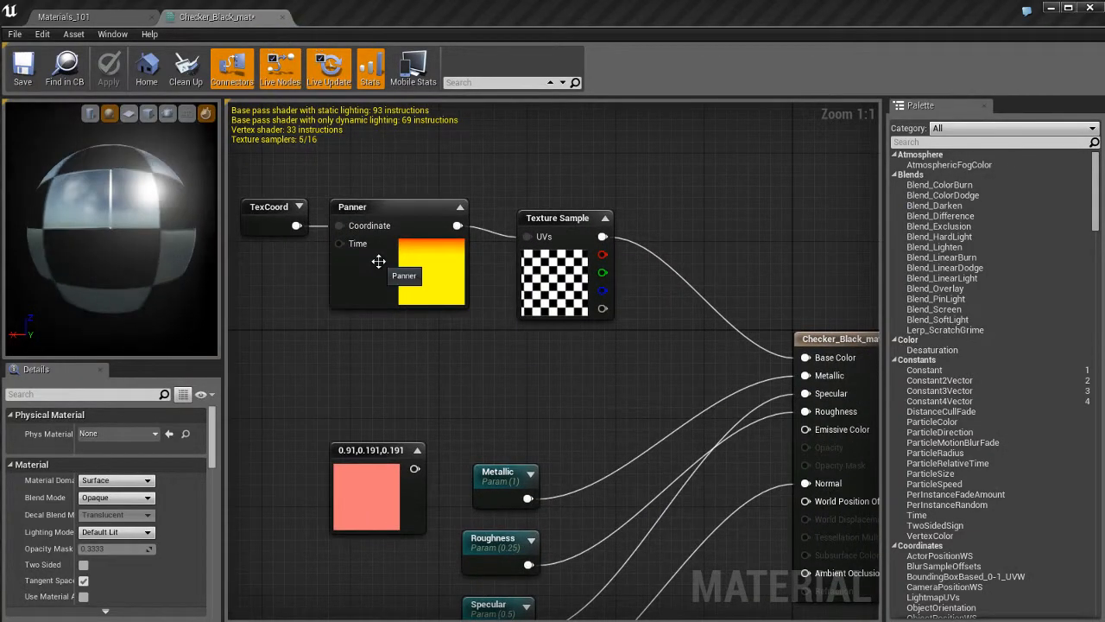
{"action": "left_click", "coordinate": [378, 271]}
{"action": "left_click", "coordinate": [133, 434]}
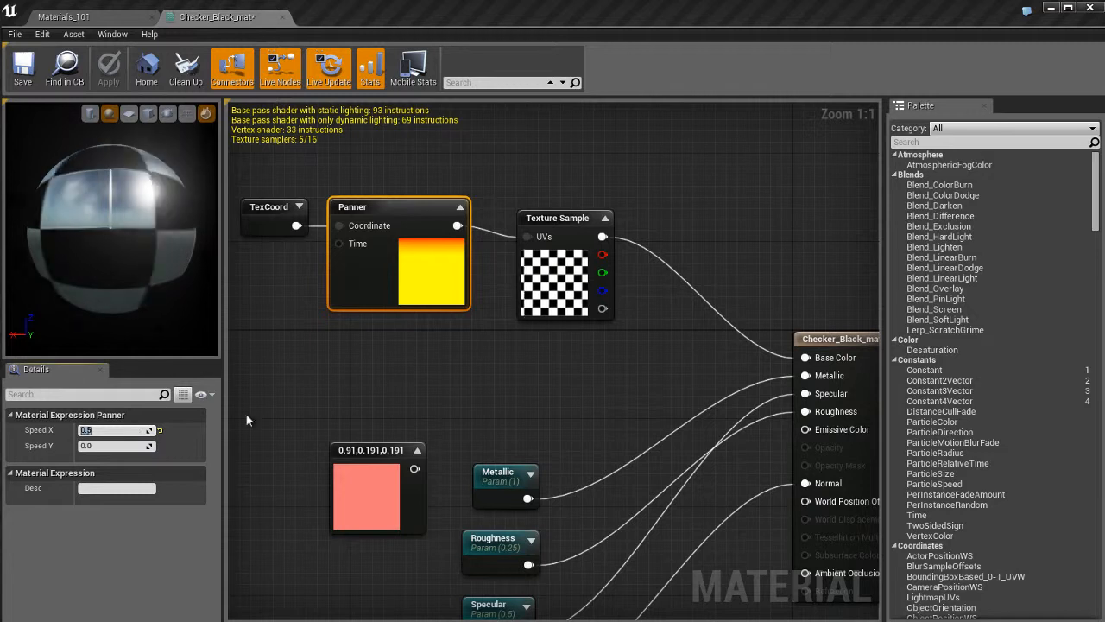
{"action": "type", "text": "0"}
{"action": "key", "text": "Return"}
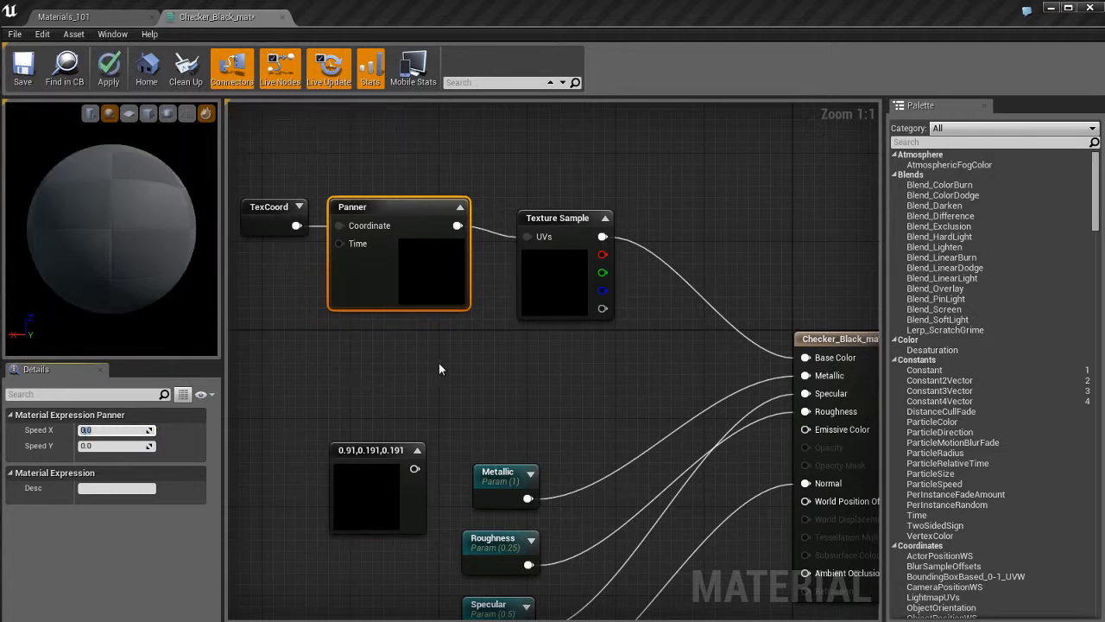
{"action": "key", "text": "Return"}
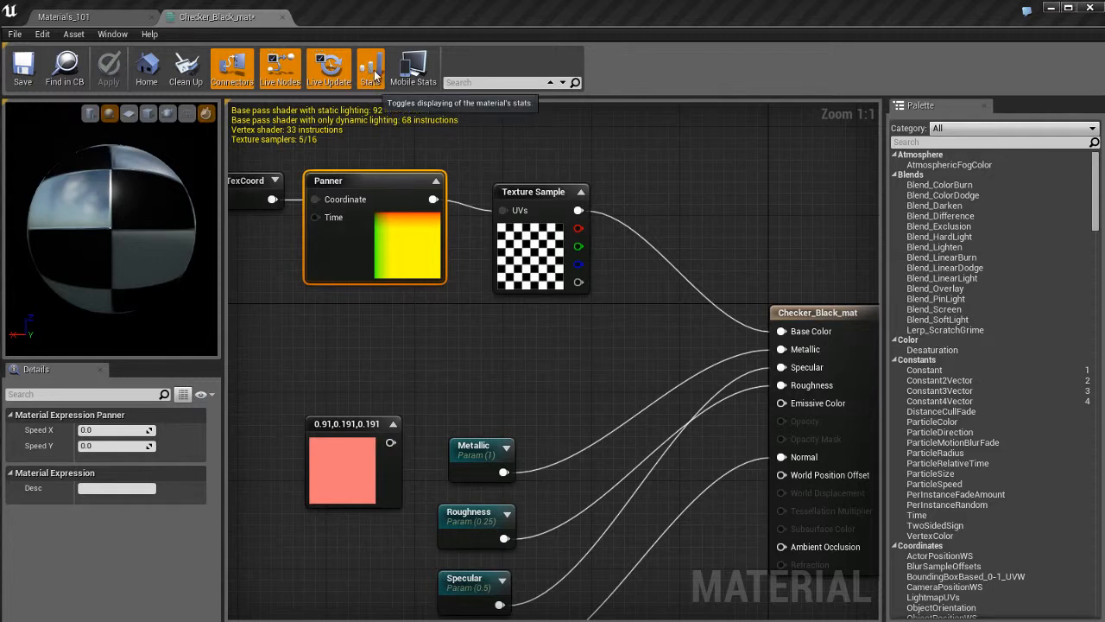
Toggle the material stats display off and on, and switch the mobile stats on and off.
{"action": "left_click", "coordinate": [373, 74]}
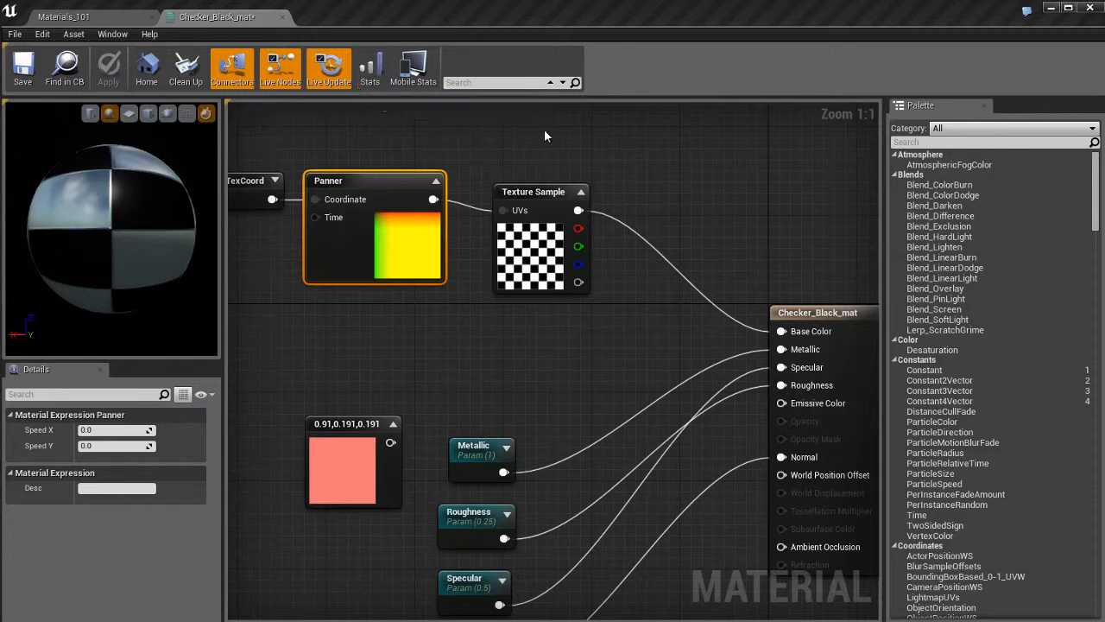
{"action": "left_click", "coordinate": [373, 73]}
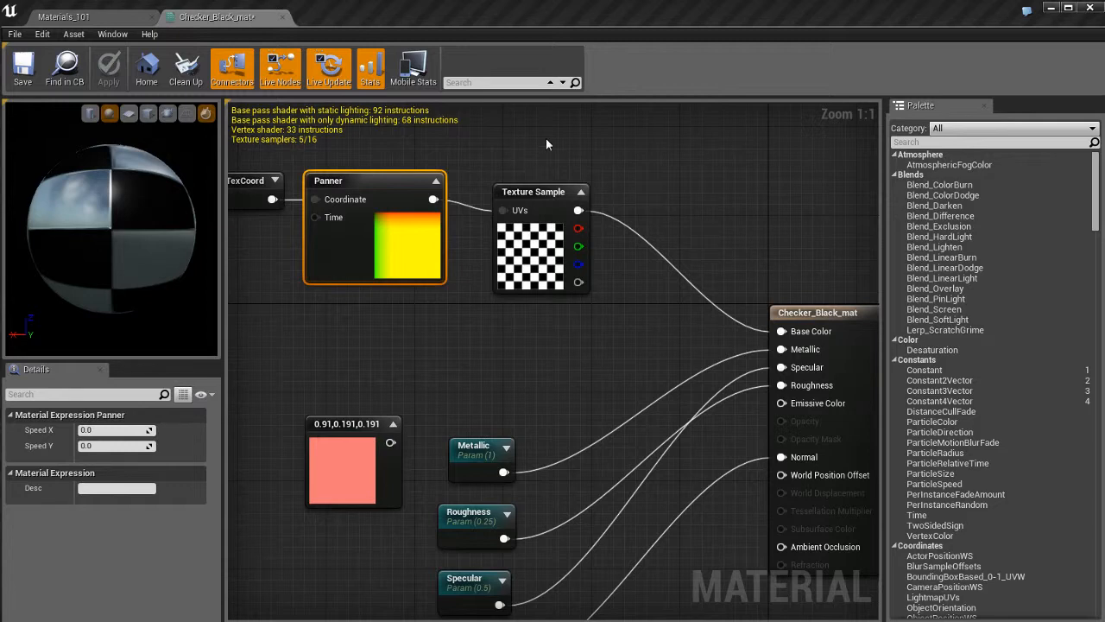
{"action": "left_click", "coordinate": [417, 73]}
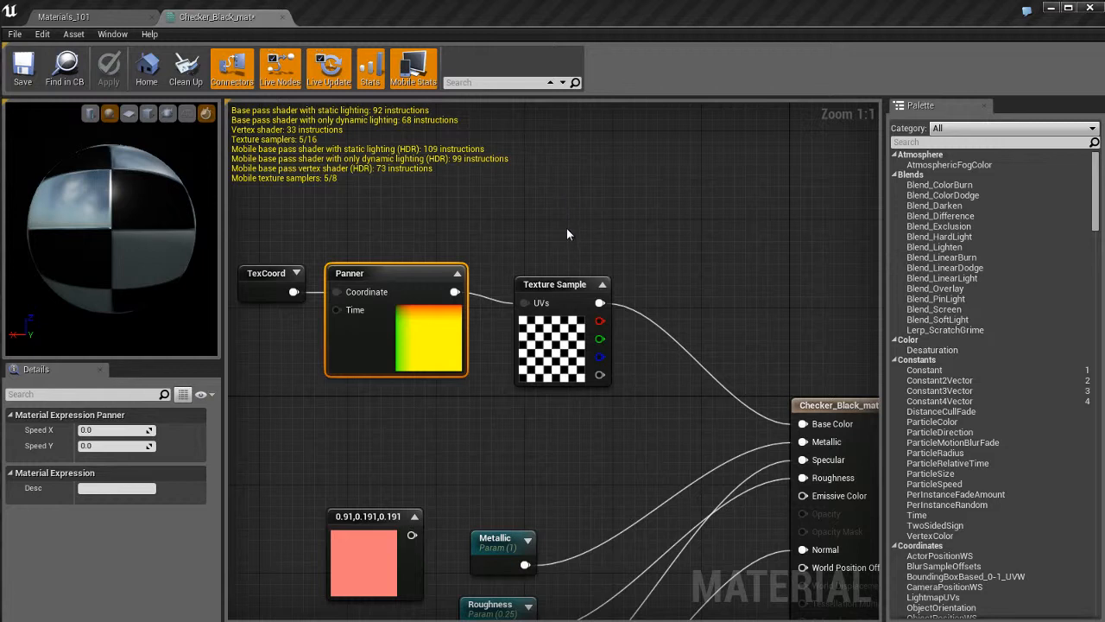
{"action": "left_click", "coordinate": [413, 73]}
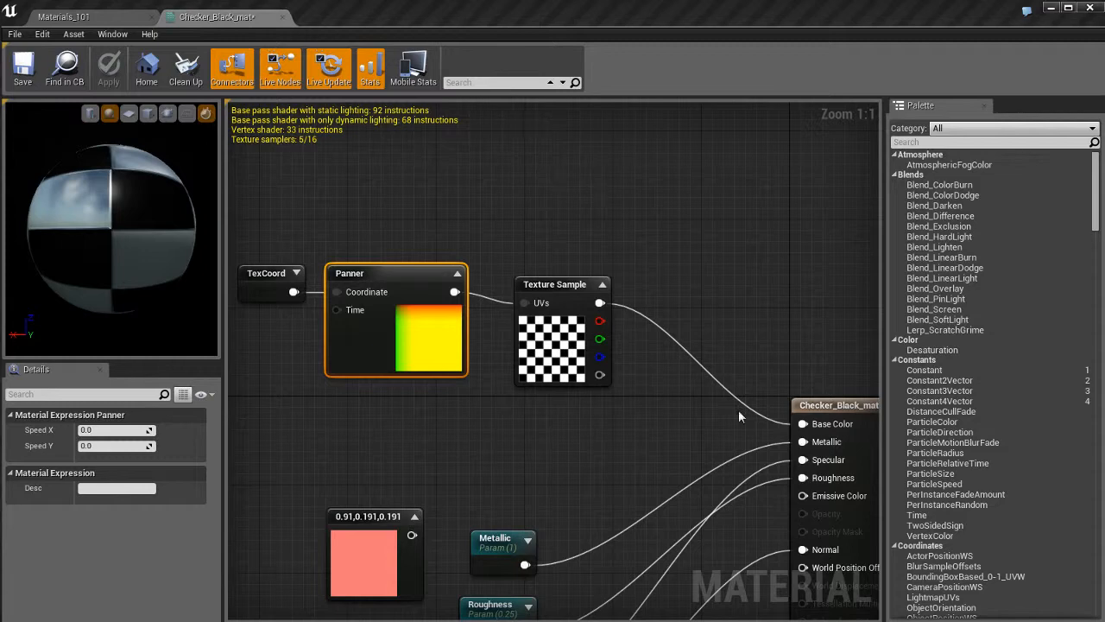
Search the graph for the Metallic and Specular parameter nodes and clear the search.
{"action": "right_click_drag", "start_coordinate": [640, 402], "coordinate": [638, 255]}
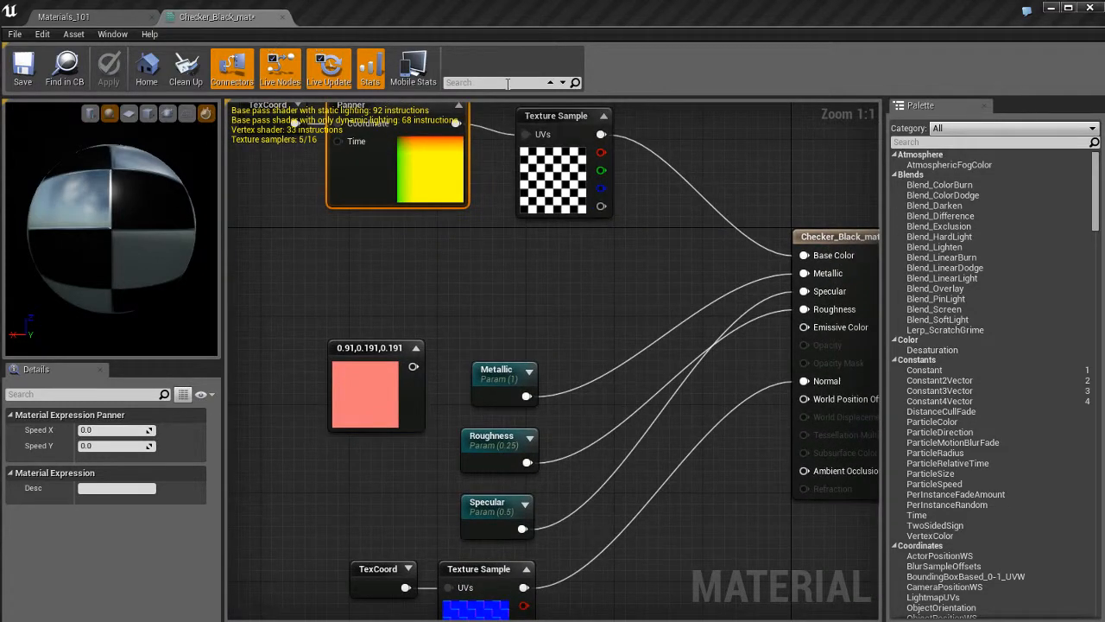
{"action": "left_click", "coordinate": [507, 83]}
{"action": "type", "text": "metall"}
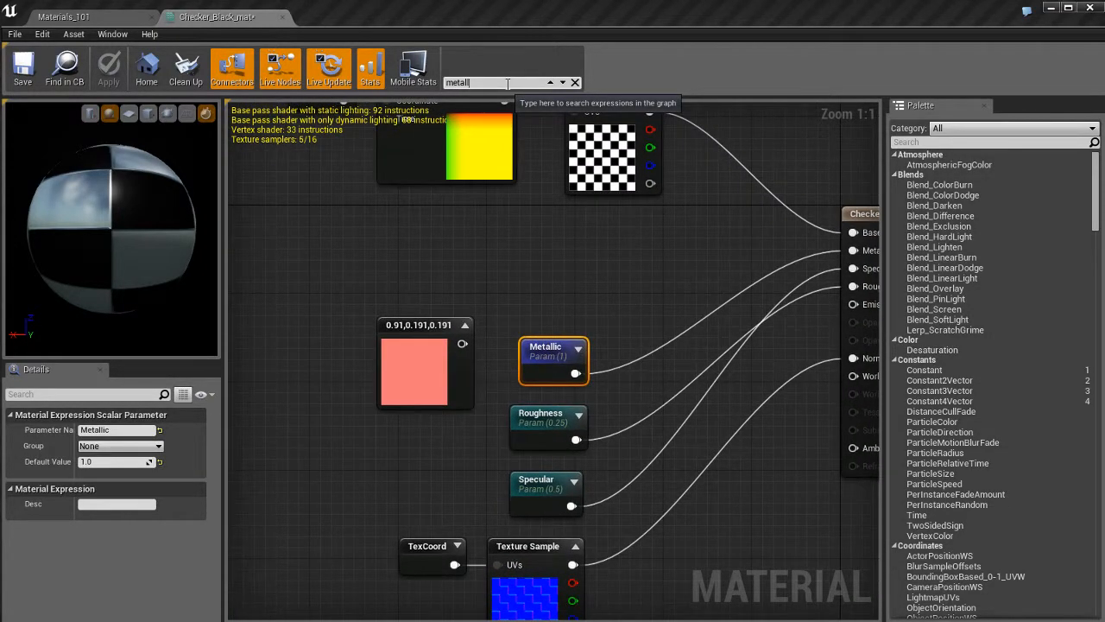
{"action": "right_click_drag", "start_coordinate": [600, 291], "coordinate": [575, 255]}
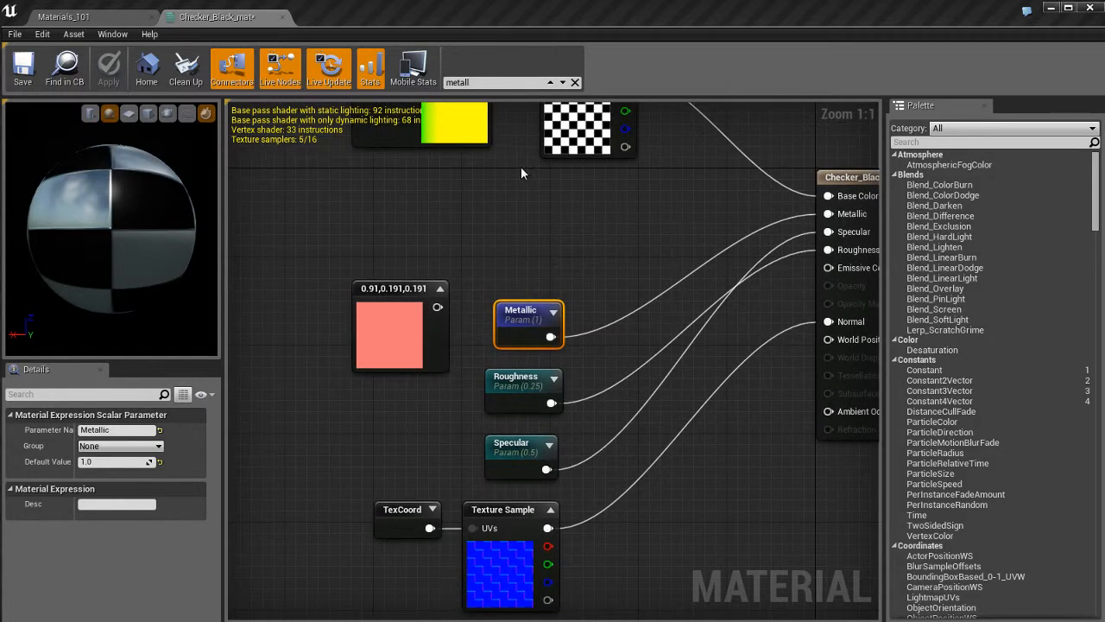
{"action": "double_click", "coordinate": [505, 83]}
{"action": "type", "text": "specual"}
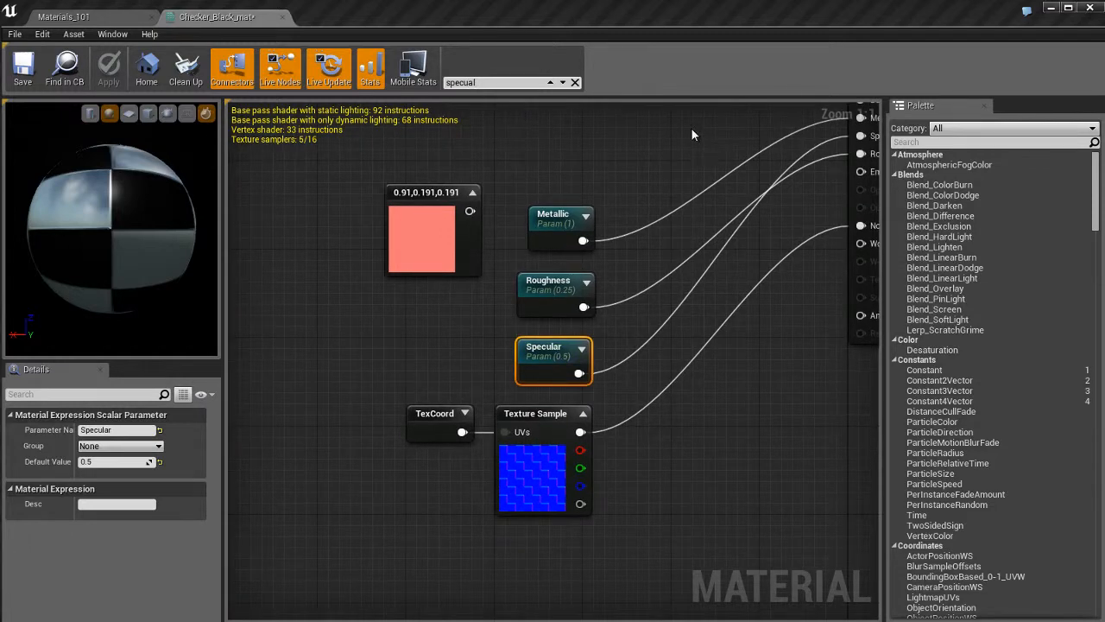
{"action": "right_click_drag", "start_coordinate": [627, 321], "coordinate": [542, 395]}
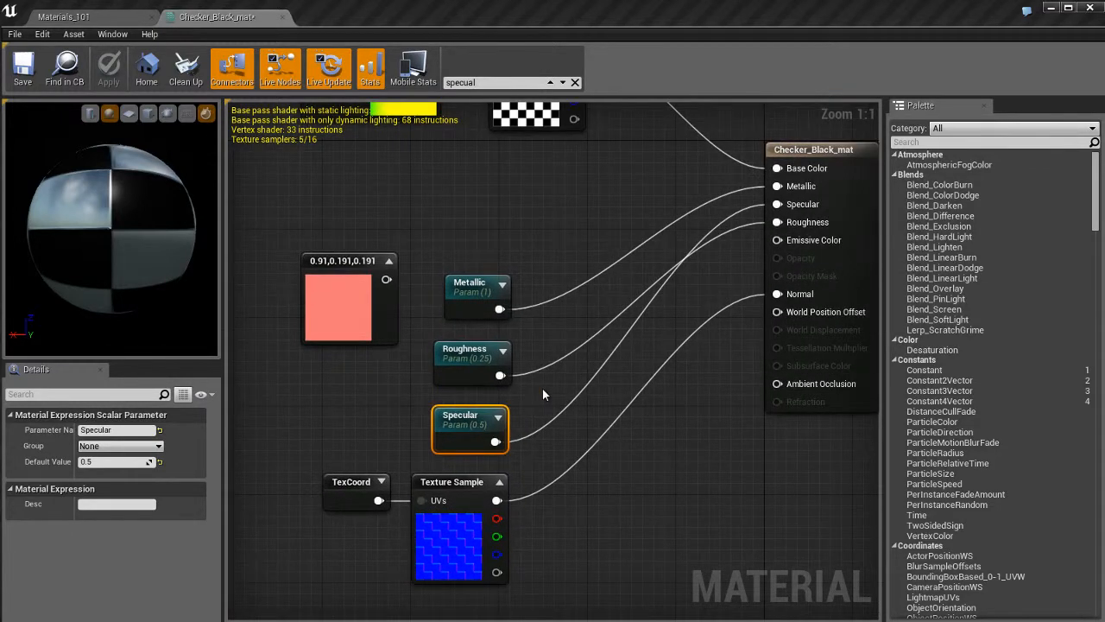
{"action": "left_click", "coordinate": [576, 82]}
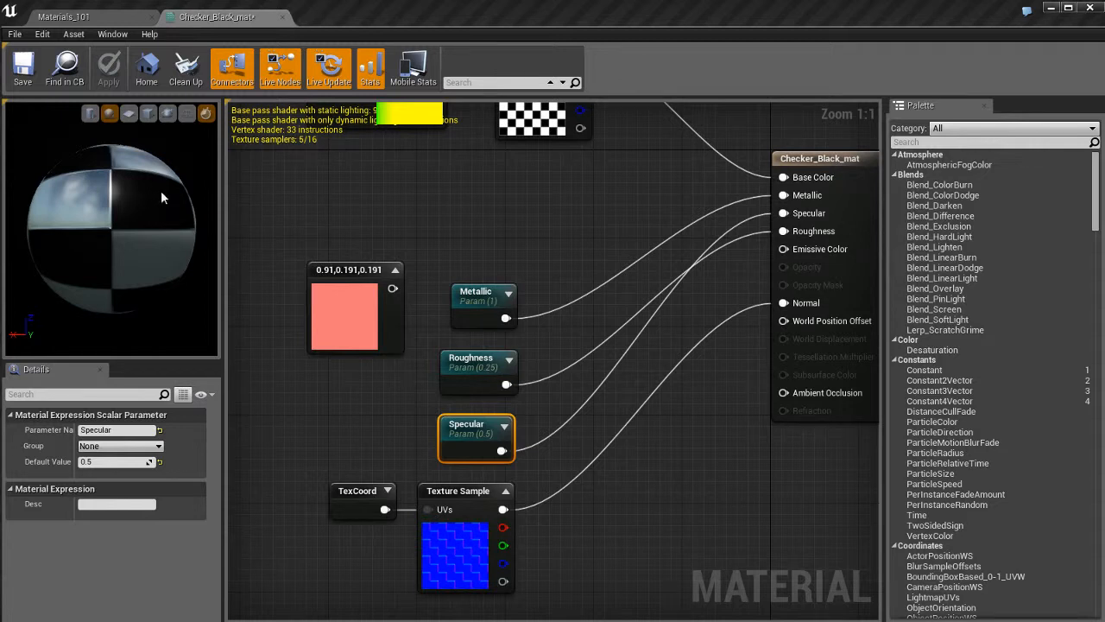
Orbit the material preview and switch the preview mesh to the cylinder.
{"action": "mouse_move", "coordinate": [160, 190]}
{"action": "left_mouse_down"}
{"action": "mouse_move", "coordinate": [157, 231]}
{"action": "mouse_move", "coordinate": [106, 277]}
{"action": "mouse_move", "coordinate": [128, 297]}
{"action": "mouse_move", "coordinate": [161, 196]}
{"action": "left_mouse_up"}
{"action": "mouse_move", "coordinate": [161, 196]}
{"action": "right_mouse_down"}
{"action": "mouse_move", "coordinate": [159, 159]}
{"action": "mouse_move", "coordinate": [164, 229]}
{"action": "mouse_move", "coordinate": [164, 190]}
{"action": "right_mouse_up"}
{"action": "left_click_drag", "start_coordinate": [166, 195], "coordinate": [147, 256]}
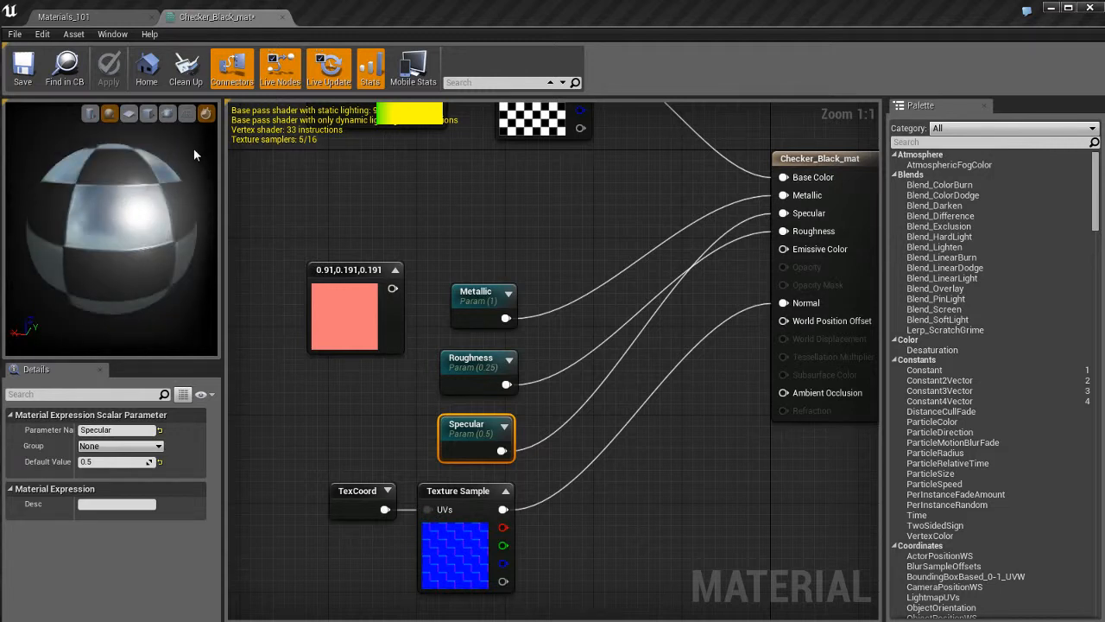
{"action": "left_click", "coordinate": [91, 115]}
{"action": "right_click_drag", "start_coordinate": [139, 254], "coordinate": [139, 283]}
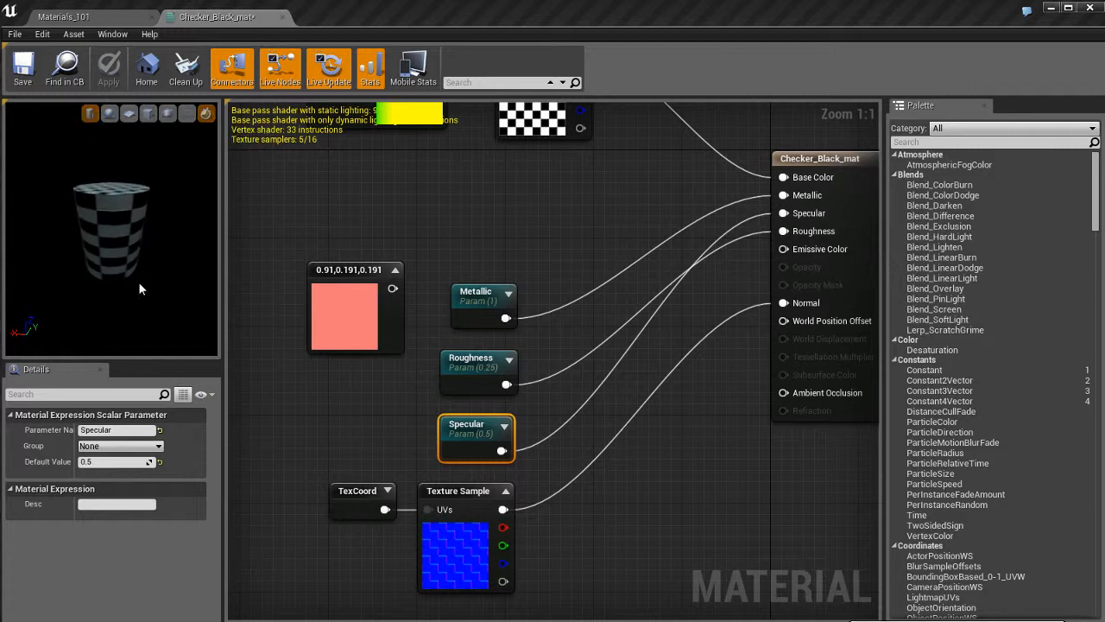
{"action": "left_click_drag", "start_coordinate": [139, 284], "coordinate": [142, 204]}
Preview the material on the sphere, plane and cube meshes in turn.
{"action": "left_click", "coordinate": [109, 115]}
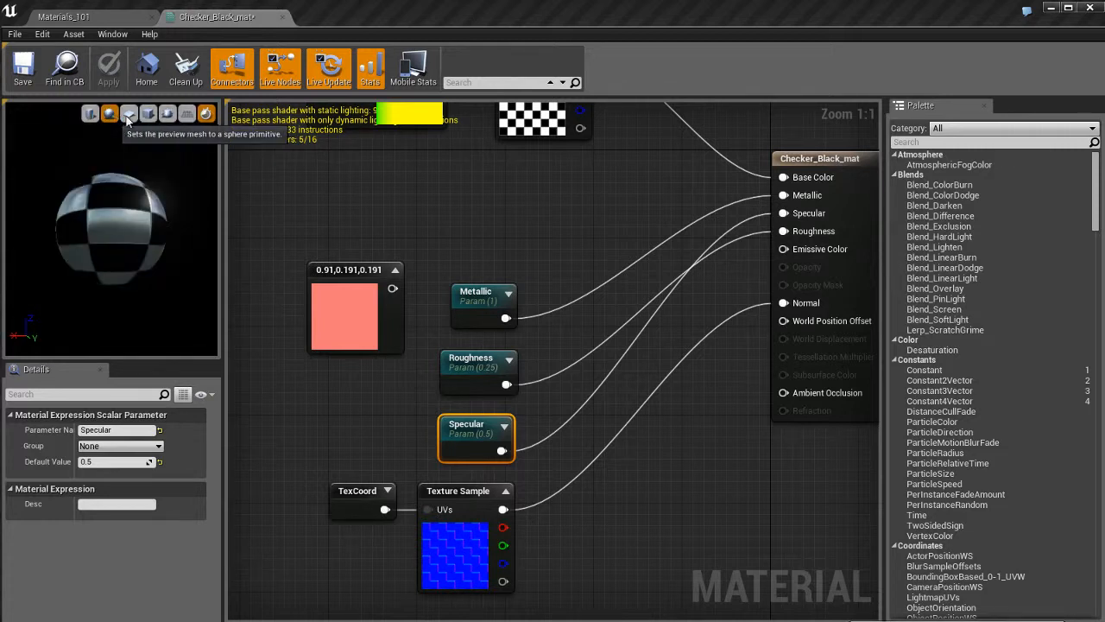
{"action": "left_click", "coordinate": [129, 116]}
{"action": "left_click_drag", "start_coordinate": [133, 207], "coordinate": [142, 179]}
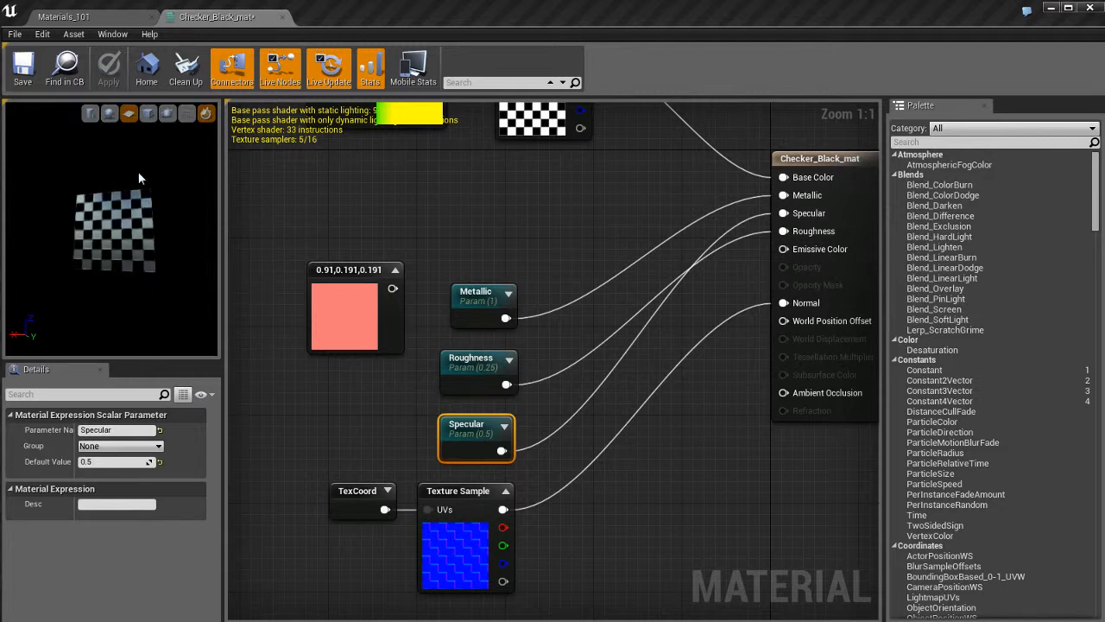
{"action": "left_click", "coordinate": [146, 115]}
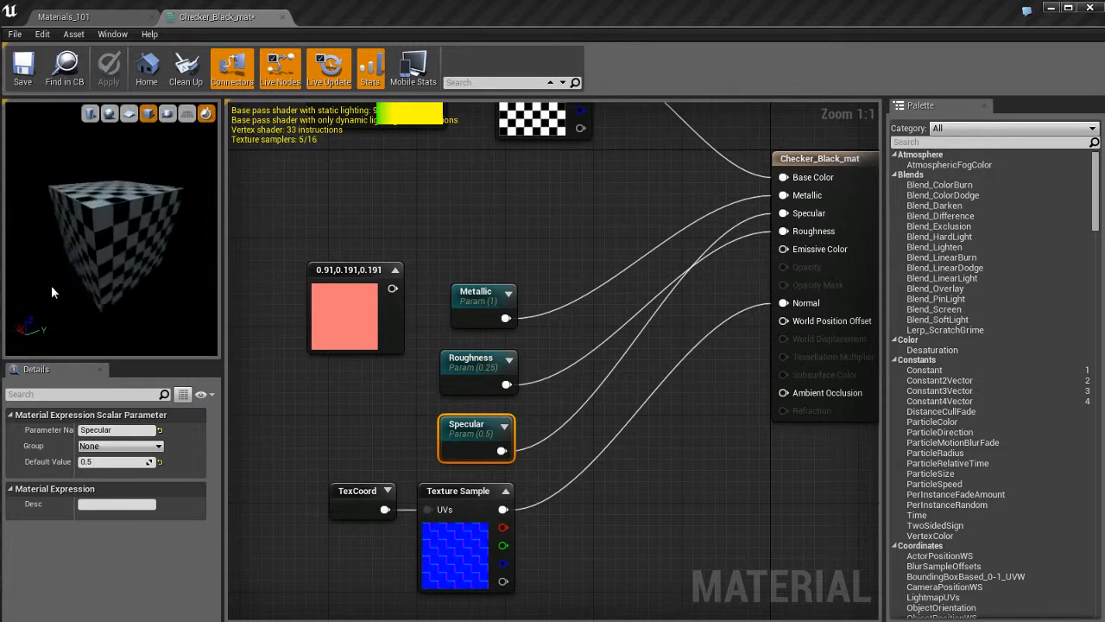
Try a custom preview mesh and browse the Content Browser into Environment > Meshes > City_TDM > New_ver.
{"action": "left_click", "coordinate": [168, 113]}
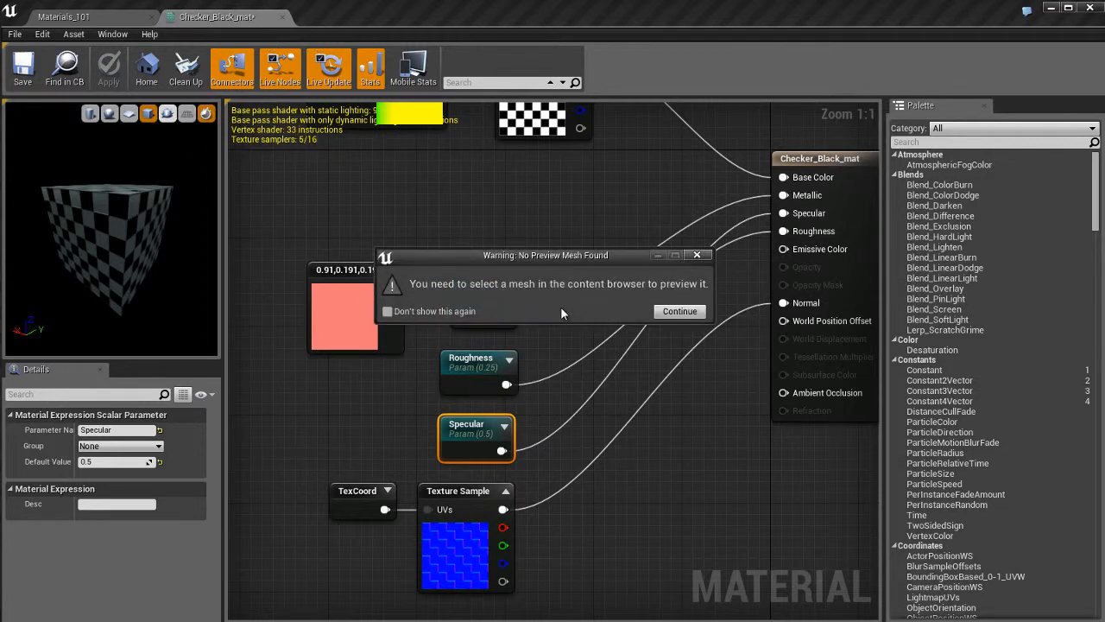
{"action": "left_click", "coordinate": [680, 311]}
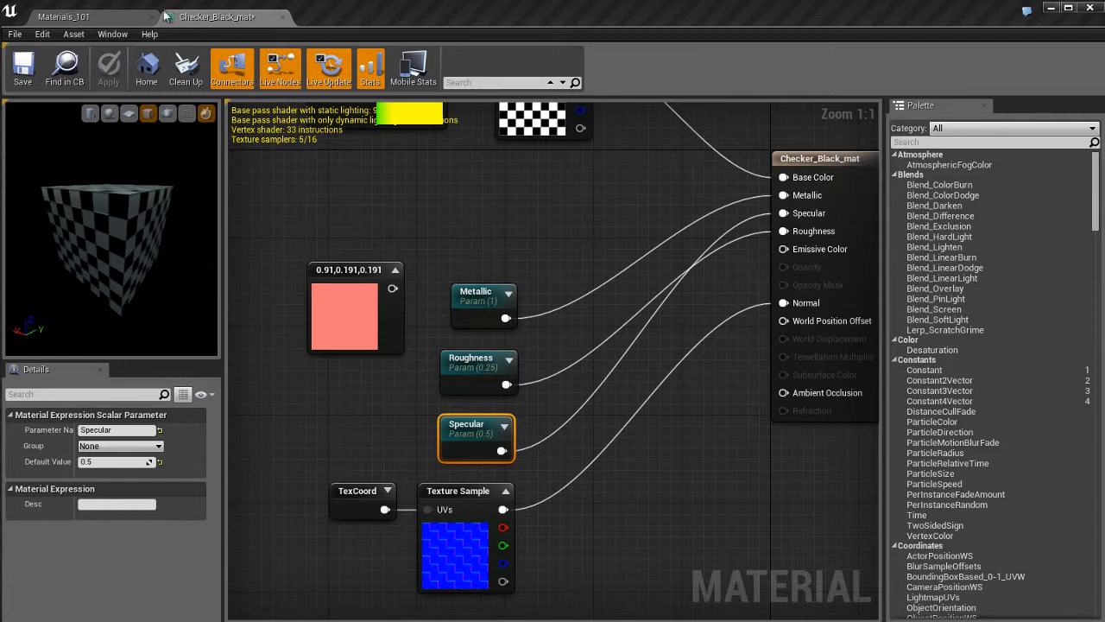
{"action": "left_click", "coordinate": [121, 18]}
{"action": "key", "text": "ctrl+shift+f"}
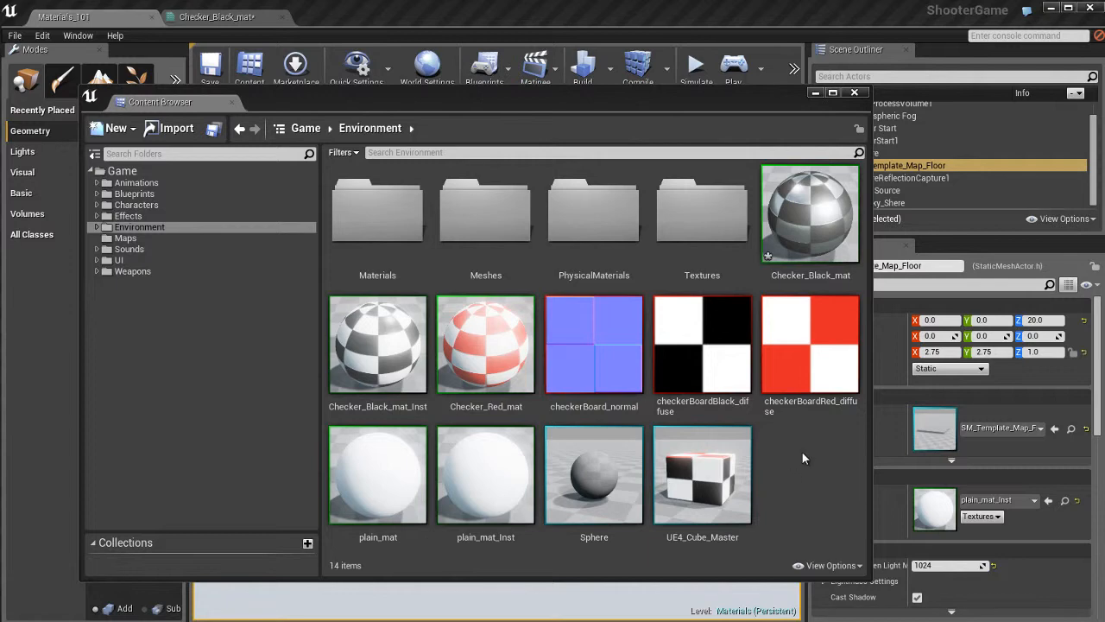
{"action": "mouse_move", "coordinate": [589, 397]}
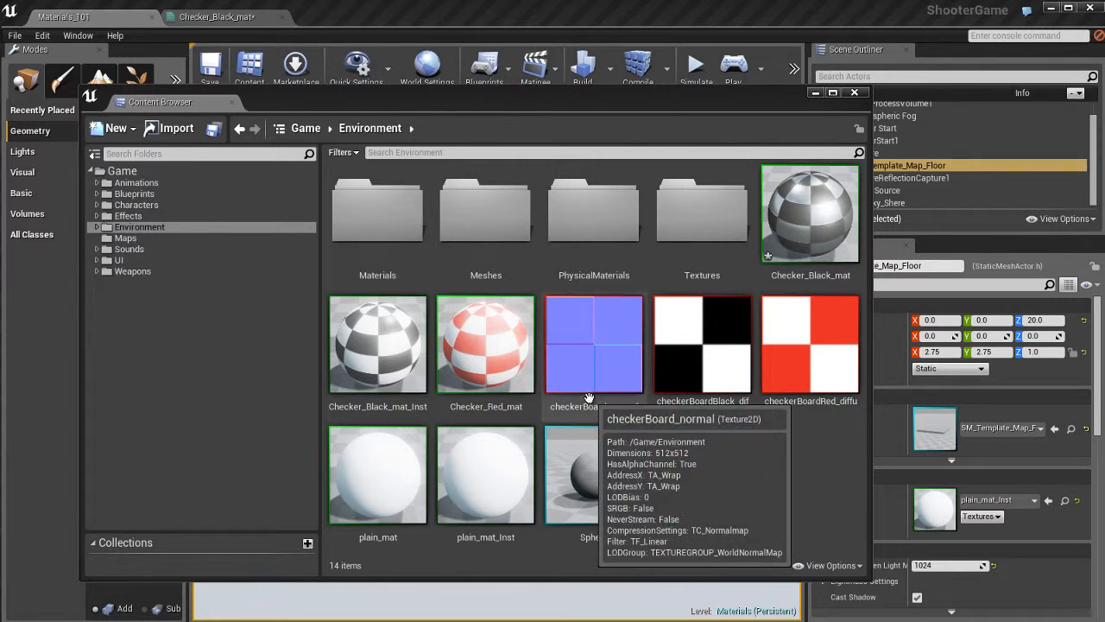
{"action": "double_click", "coordinate": [486, 215]}
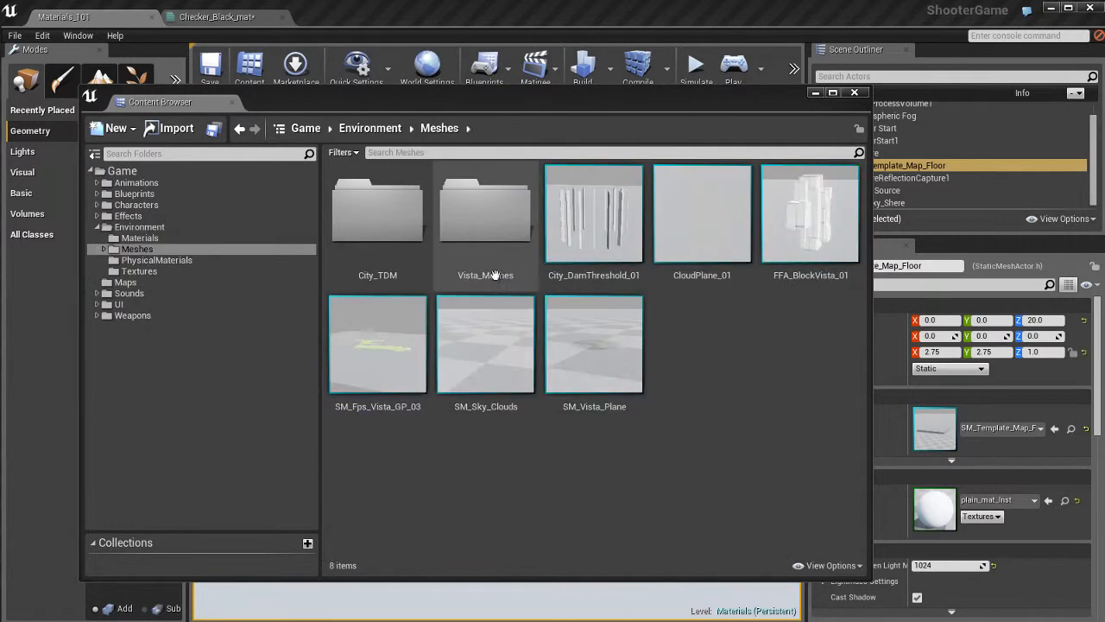
{"action": "left_click", "coordinate": [809, 214]}
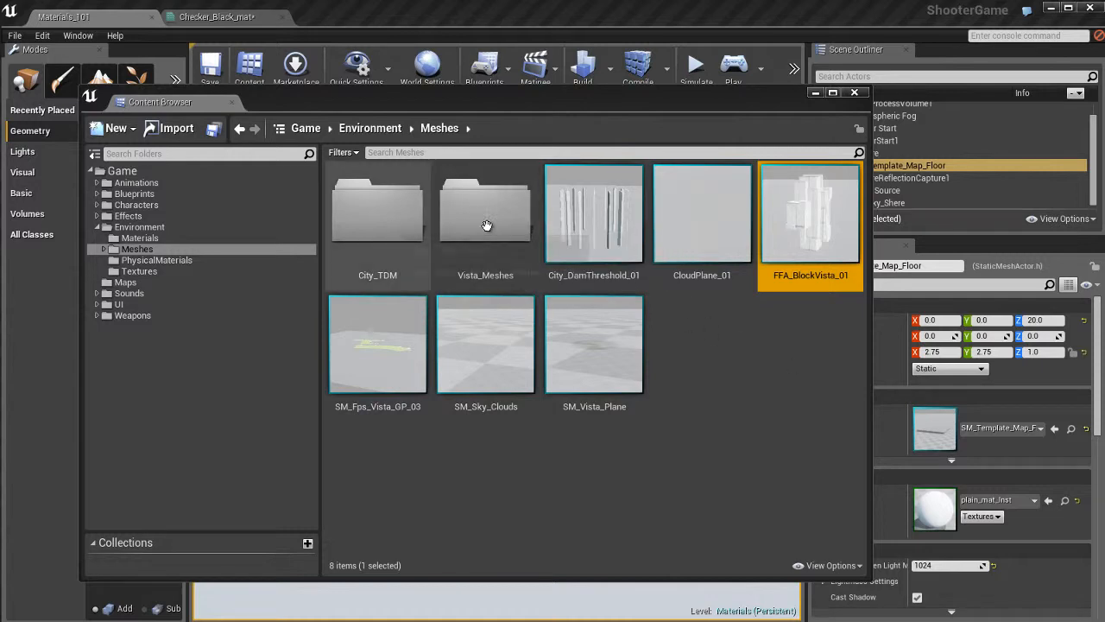
{"action": "double_click", "coordinate": [388, 223]}
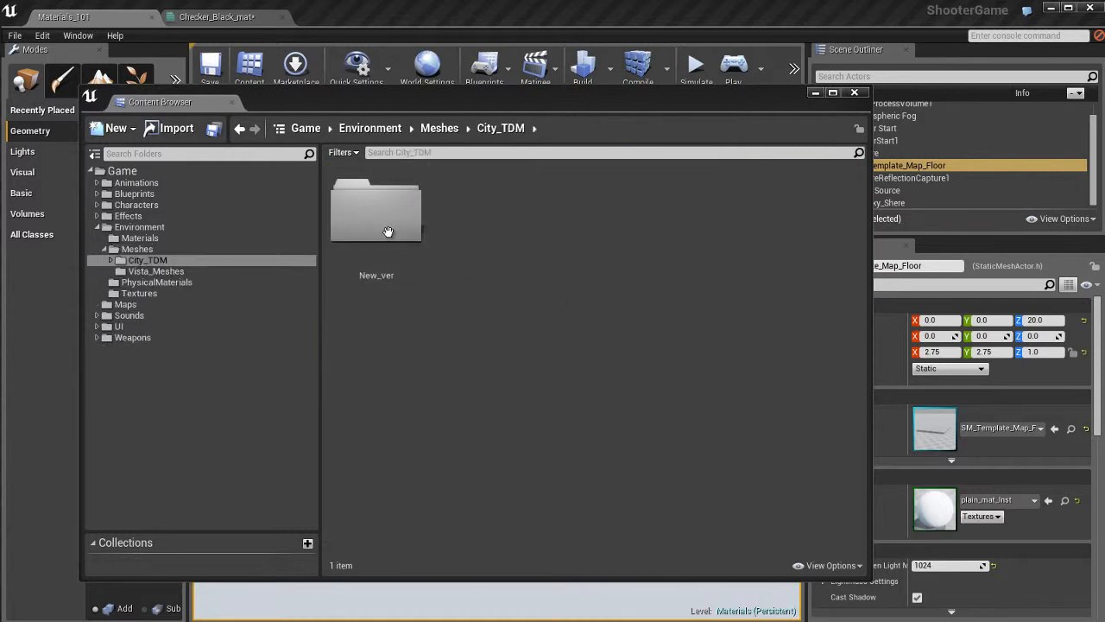
{"action": "double_click", "coordinate": [388, 233]}
{"action": "scroll", "coordinate": [597, 442], "scroll_direction": "down", "scroll_amount": 3}
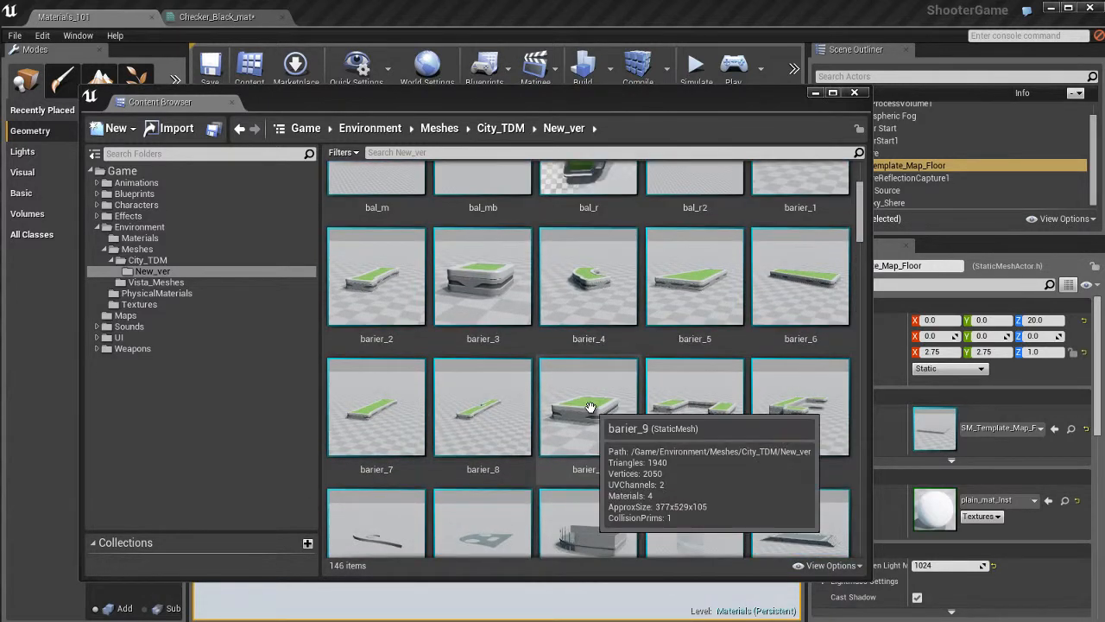
Select the barier_3 static mesh in the Content Browser and bring the material editor back into view.
{"action": "left_click", "coordinate": [590, 406]}
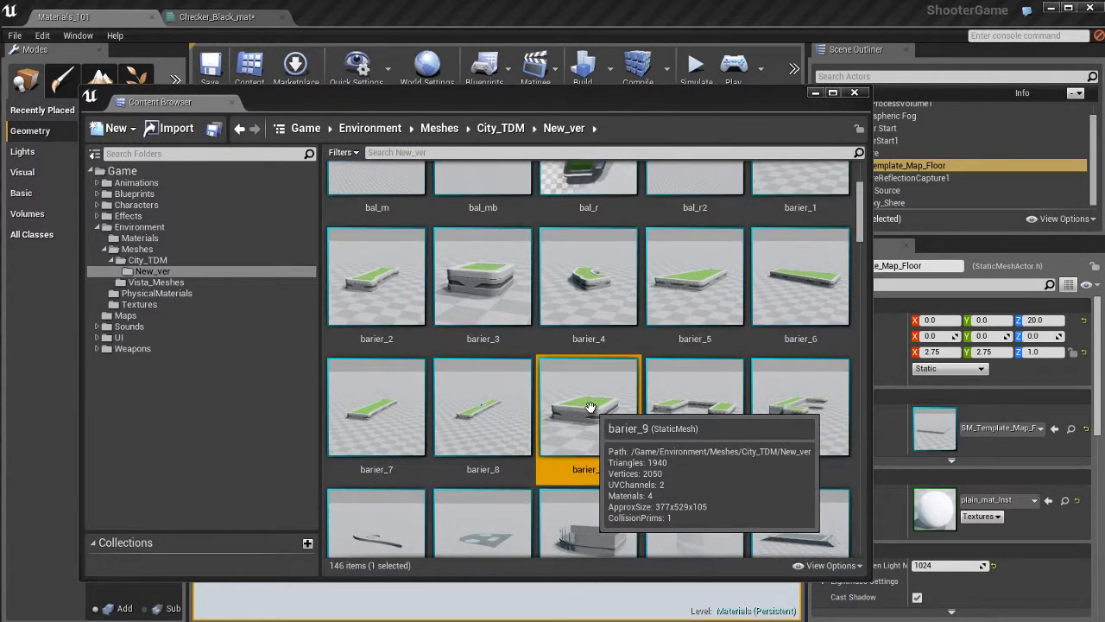
{"action": "left_click", "coordinate": [491, 264]}
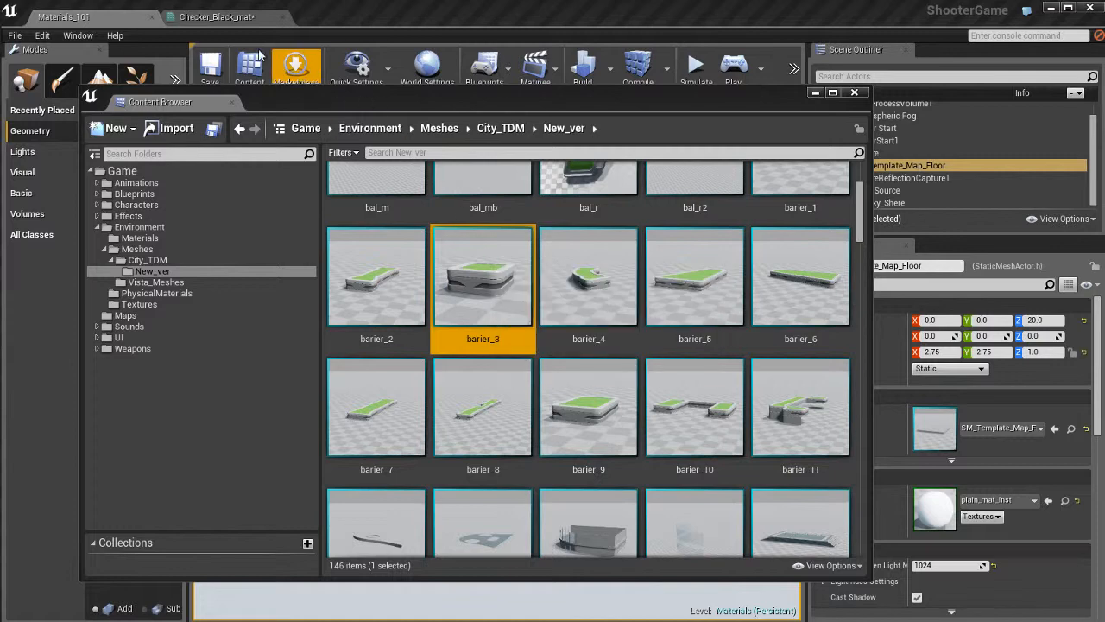
{"action": "left_click", "coordinate": [217, 17]}
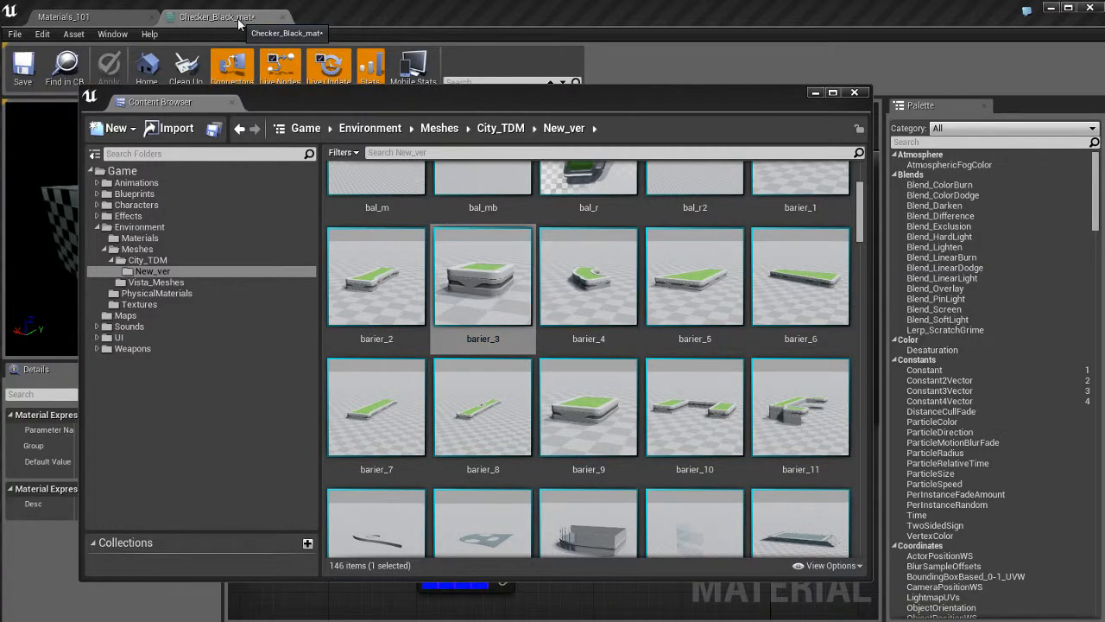
{"action": "left_click", "coordinate": [494, 260]}
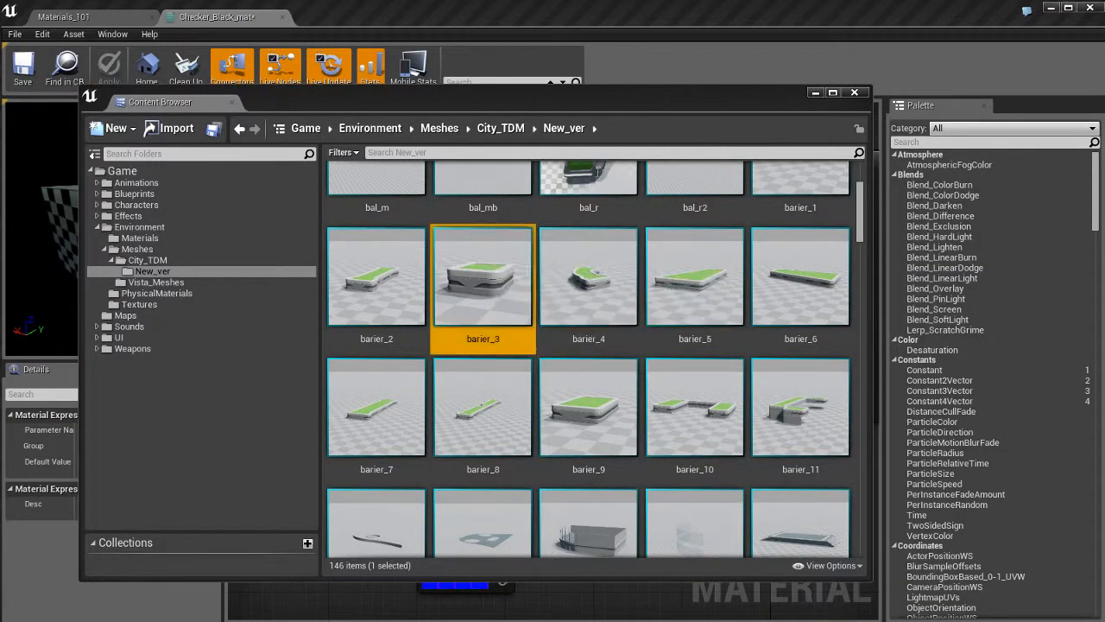
{"action": "left_click_drag", "start_coordinate": [459, 95], "coordinate": [1104, 92]}
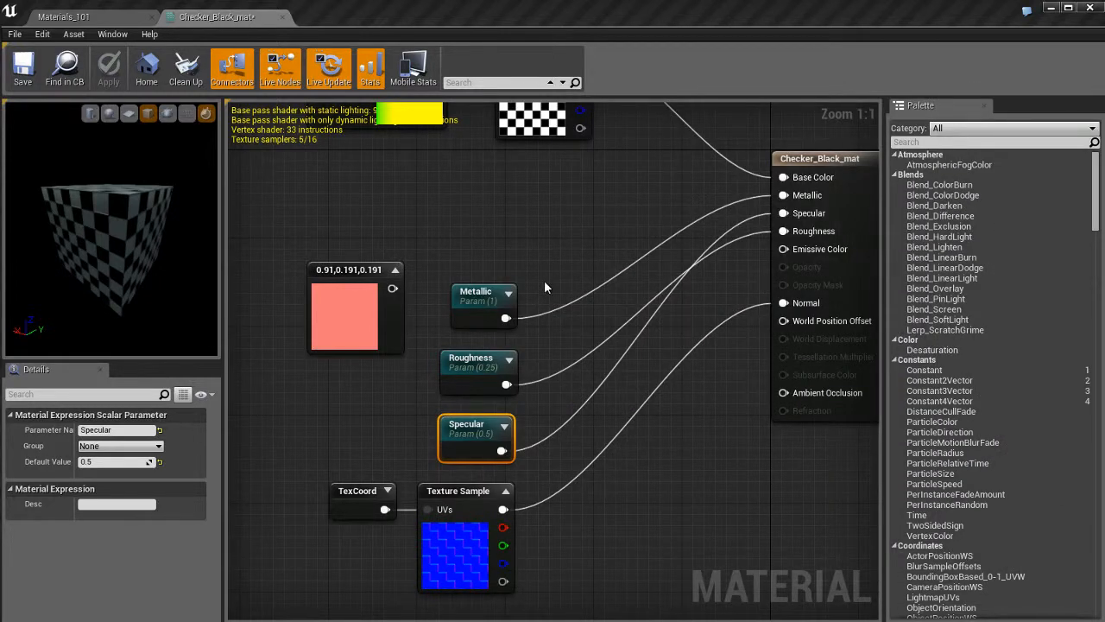
Use the selected barier_3 static mesh as the preview mesh and orbit around it.
{"action": "left_click", "coordinate": [168, 114]}
{"action": "mouse_move", "coordinate": [113, 243]}
{"action": "left_mouse_down"}
{"action": "mouse_move", "coordinate": [131, 328]}
{"action": "mouse_move", "coordinate": [167, 224]}
{"action": "mouse_move", "coordinate": [101, 287]}
{"action": "mouse_move", "coordinate": [105, 196]}
{"action": "mouse_move", "coordinate": [103, 245]}
{"action": "mouse_move", "coordinate": [115, 233]}
{"action": "left_mouse_up"}
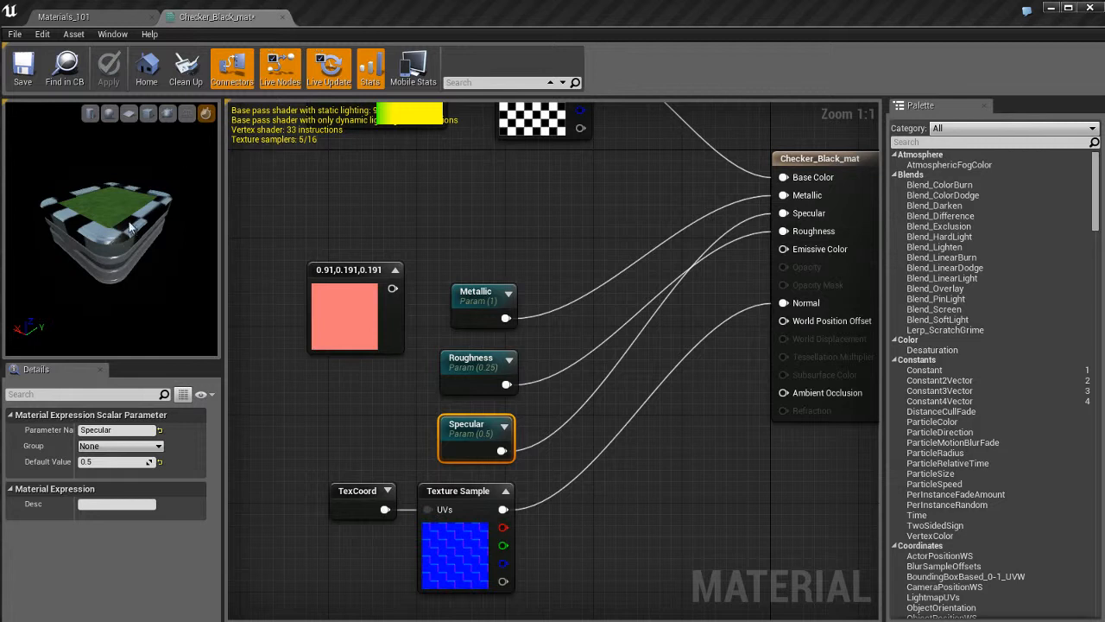
Switch the preview back to the sphere mesh and toggle the preview grid on and off.
{"action": "left_click", "coordinate": [110, 116]}
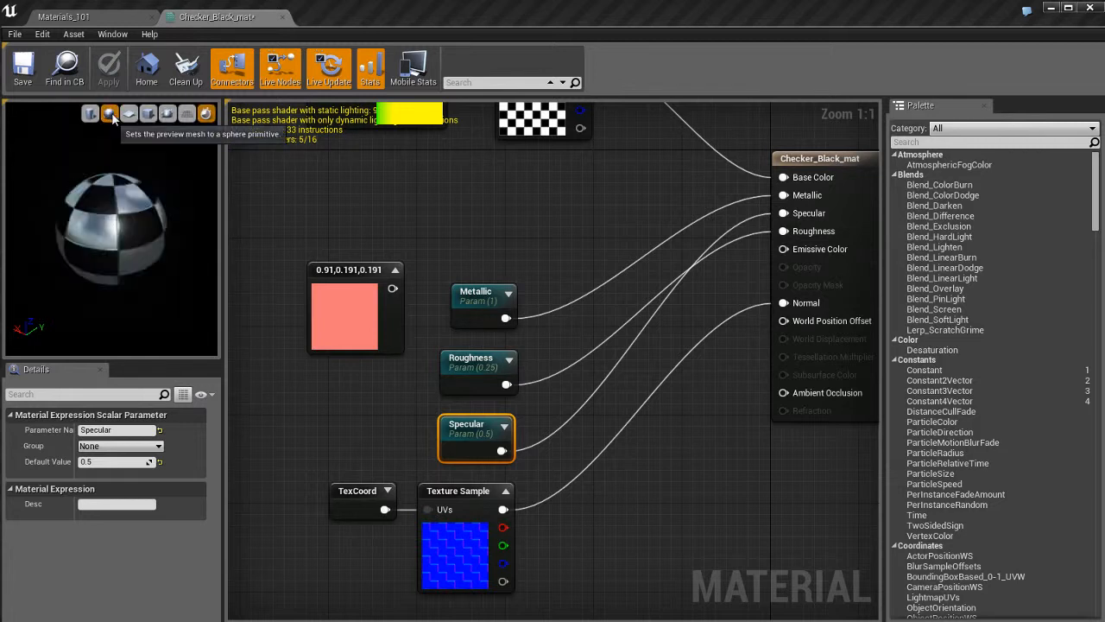
{"action": "left_click", "coordinate": [187, 114]}
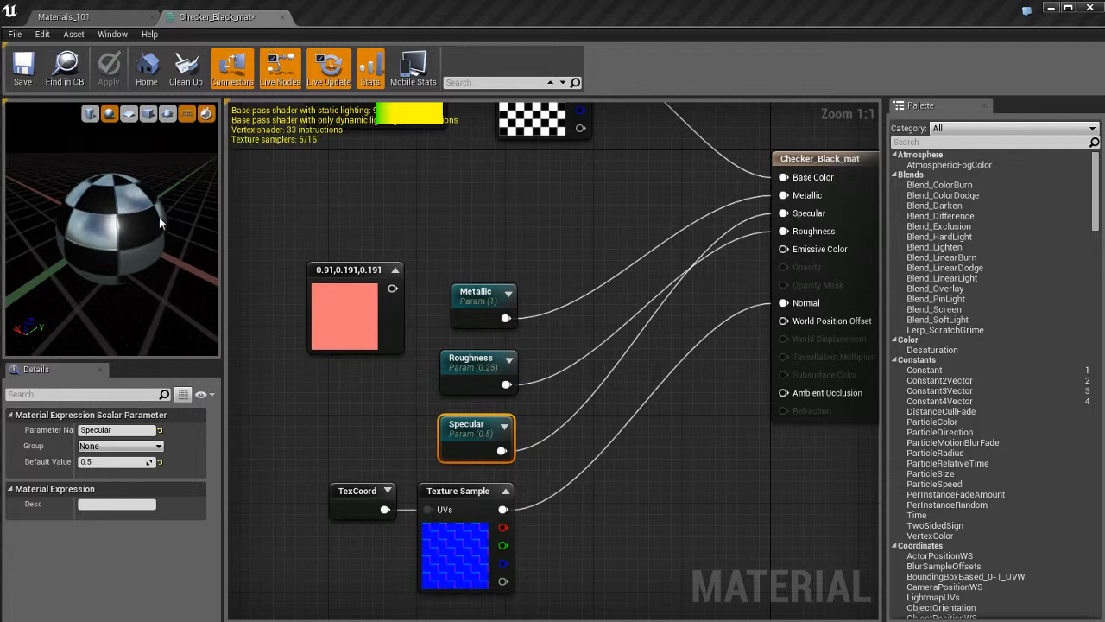
{"action": "left_click", "coordinate": [188, 116]}
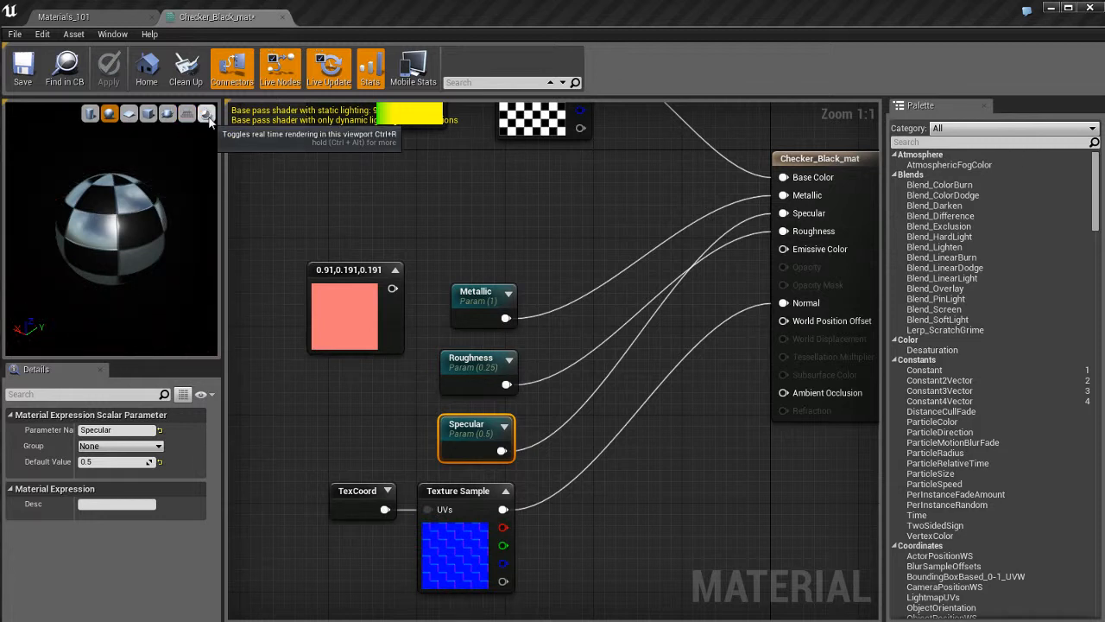
Pan the graph to the Panner node, select it, and set its Speed X to 0.5.
{"action": "left_click", "coordinate": [471, 199]}
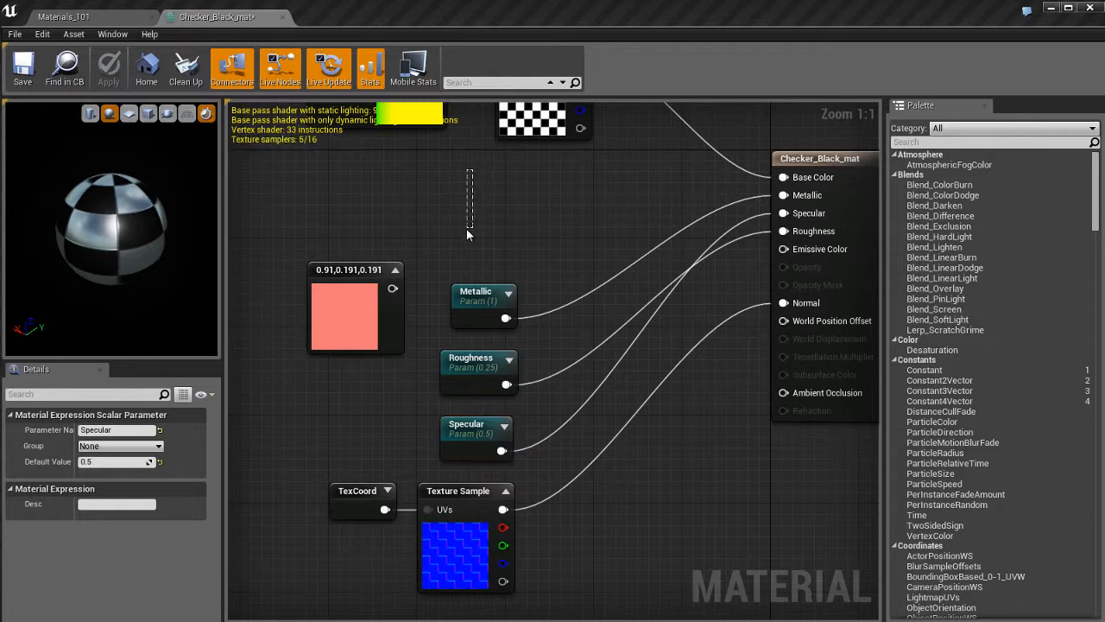
{"action": "right_click_drag", "start_coordinate": [467, 229], "coordinate": [456, 394]}
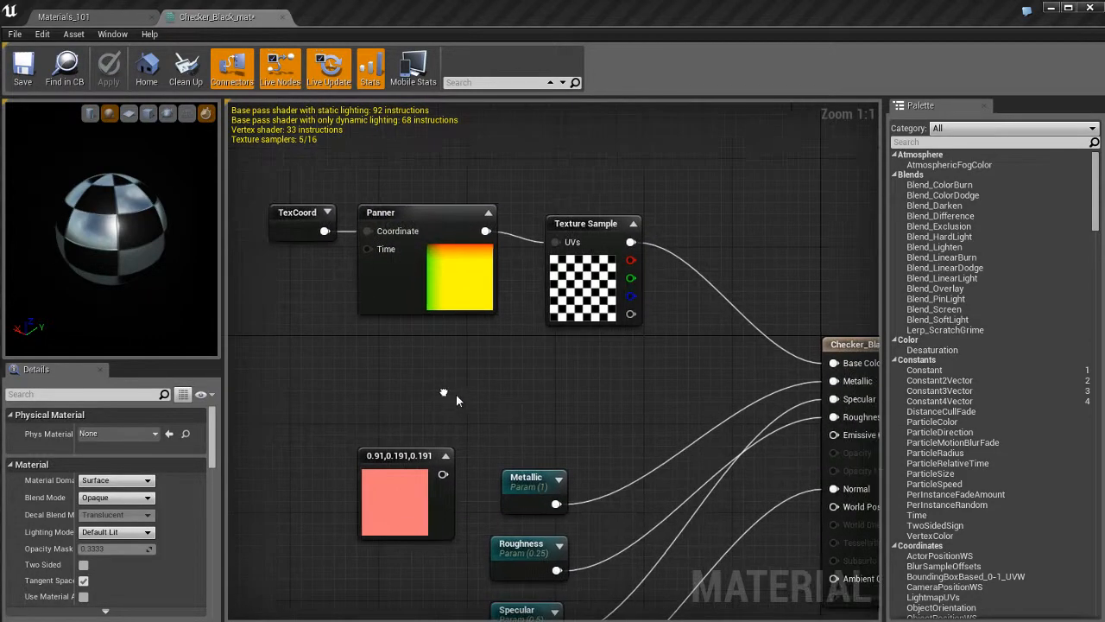
{"action": "left_click", "coordinate": [432, 285]}
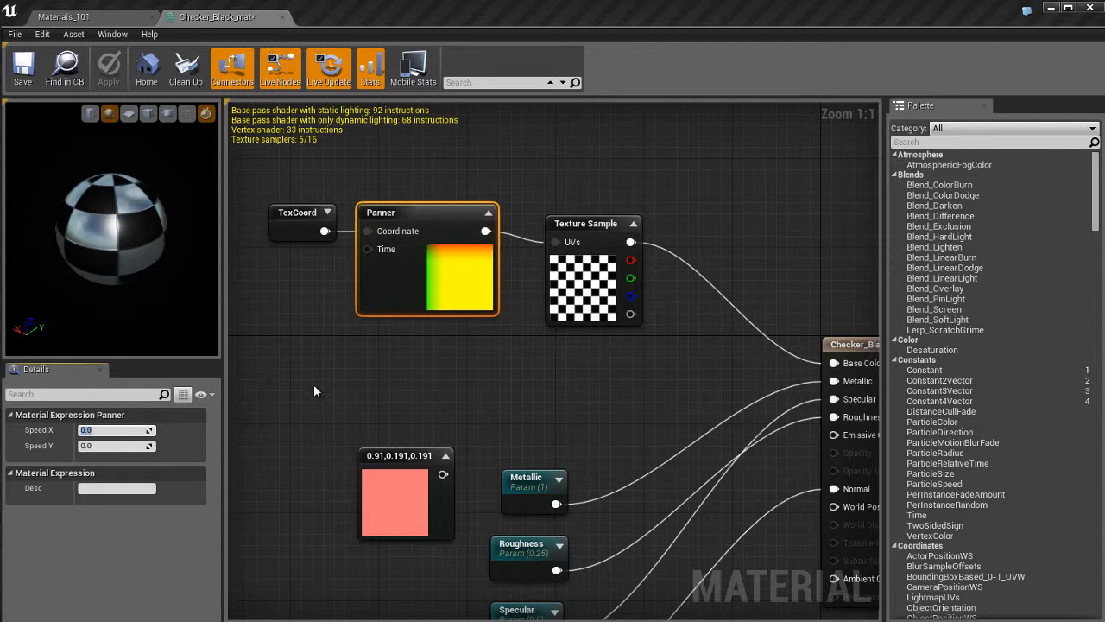
{"action": "type", "text": "0.6"}
{"action": "key", "text": "Return"}
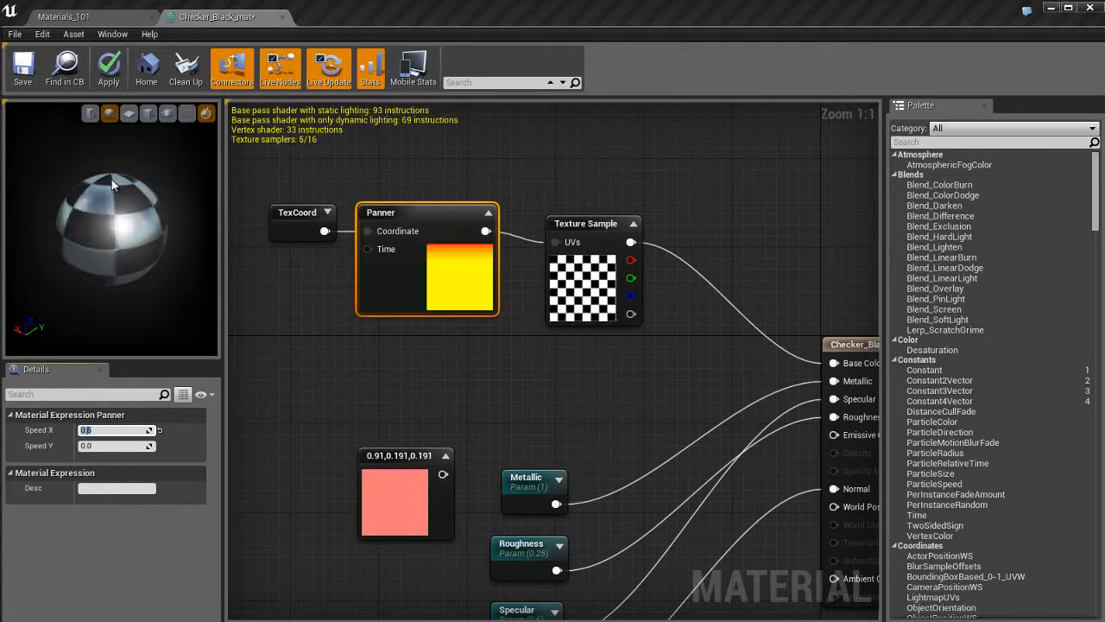
Toggle real-time rendering in the preview viewport and orbit the sphere to watch the checker scroll.
{"action": "left_click", "coordinate": [207, 115]}
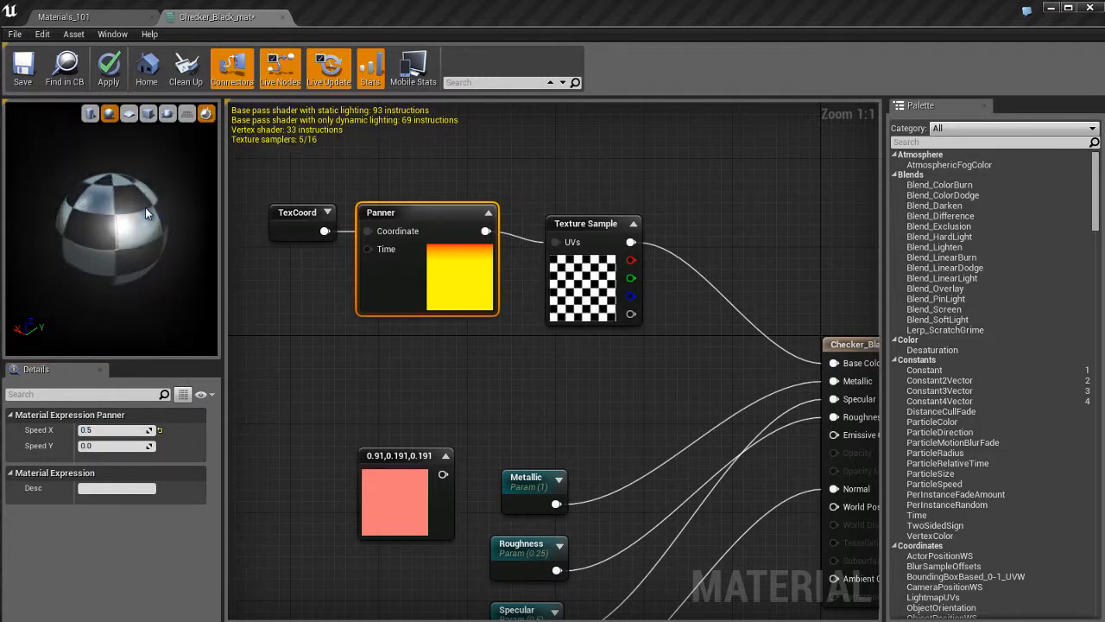
{"action": "left_click_drag", "start_coordinate": [160, 214], "coordinate": [157, 167]}
{"action": "right_click_drag", "start_coordinate": [156, 166], "coordinate": [134, 243]}
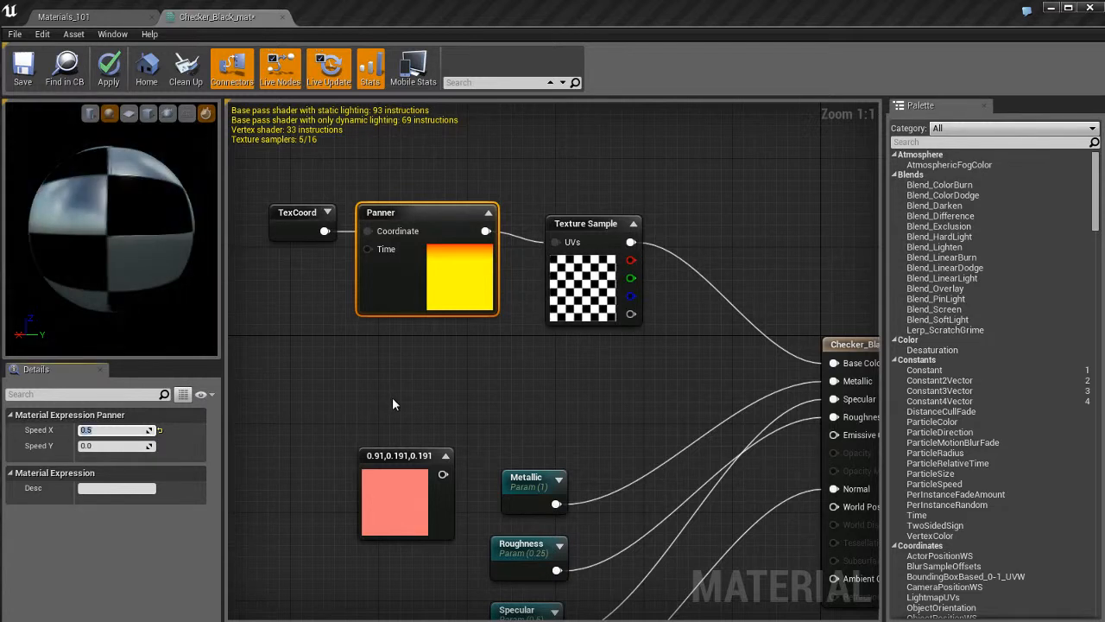
Set the Panner's Speed X to 0 and zoom out to view the whole material graph.
{"action": "type", "text": "0"}
{"action": "key", "text": "Return"}
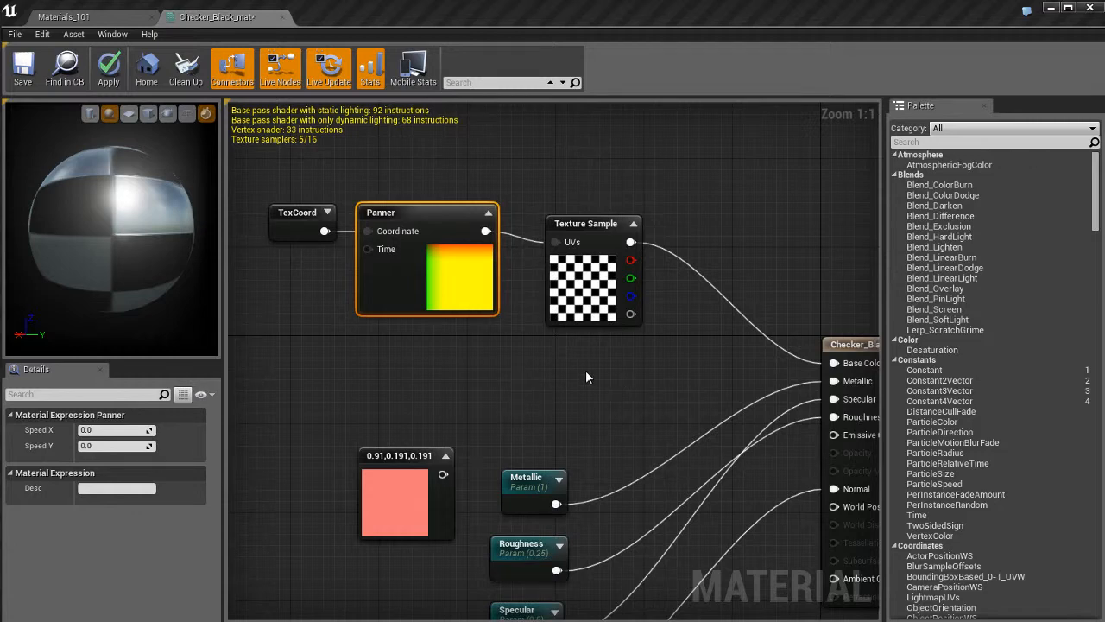
{"action": "scroll", "coordinate": [550, 361], "scroll_direction": "down", "scroll_amount": 2}
{"action": "scroll", "coordinate": [550, 357], "scroll_direction": "up", "scroll_amount": 1}
{"action": "right_click_drag", "start_coordinate": [555, 388], "coordinate": [545, 321]}
{"action": "scroll", "coordinate": [541, 329], "scroll_direction": "down", "scroll_amount": 1}
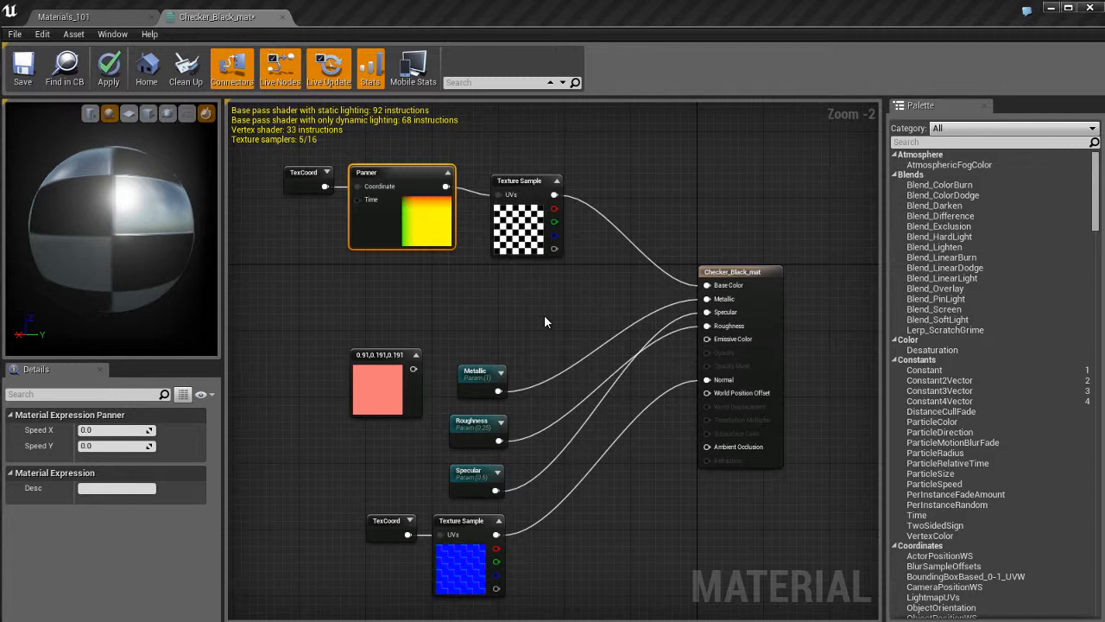